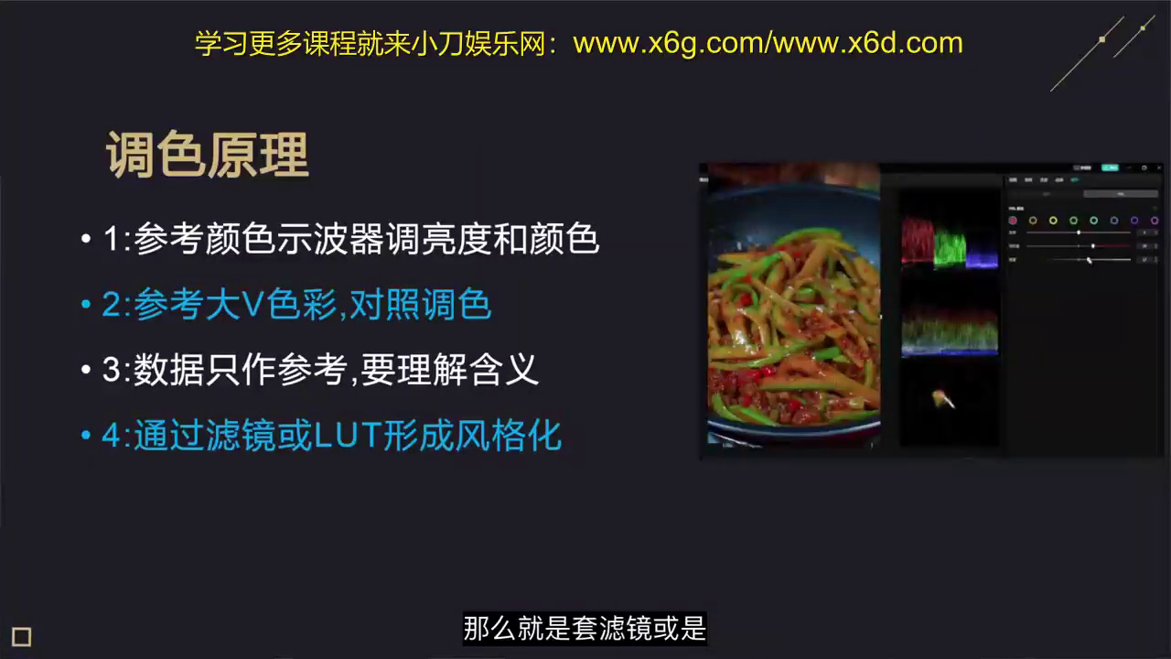
key("Right")
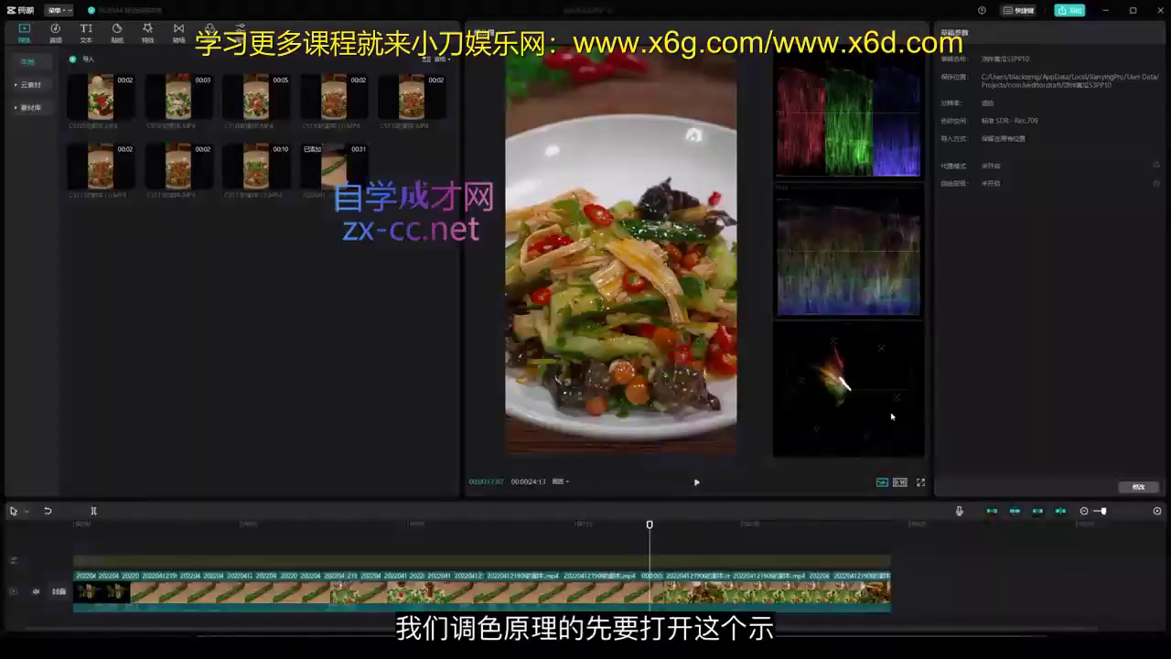
Keep the video scopes displayed, select the plated-dish clip at 00:00:17:11 and open its colour adjustment settings
left_click(883, 483)
left_click(883, 485)
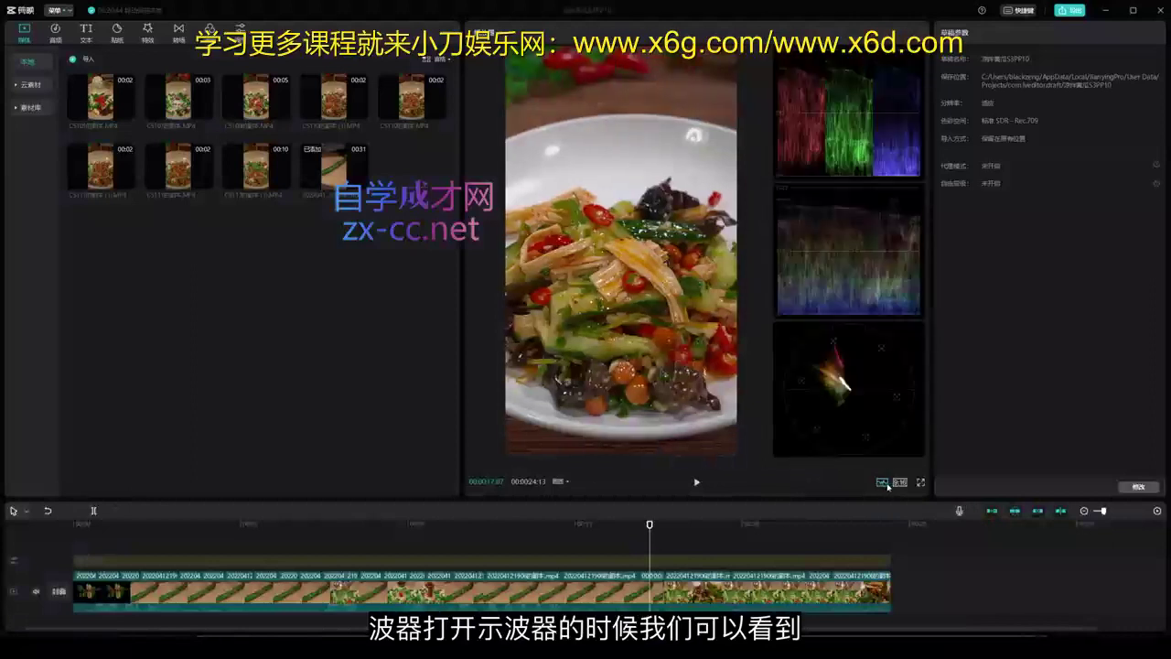
left_click(655, 566)
left_click(657, 566)
mouse_move(861, 252)
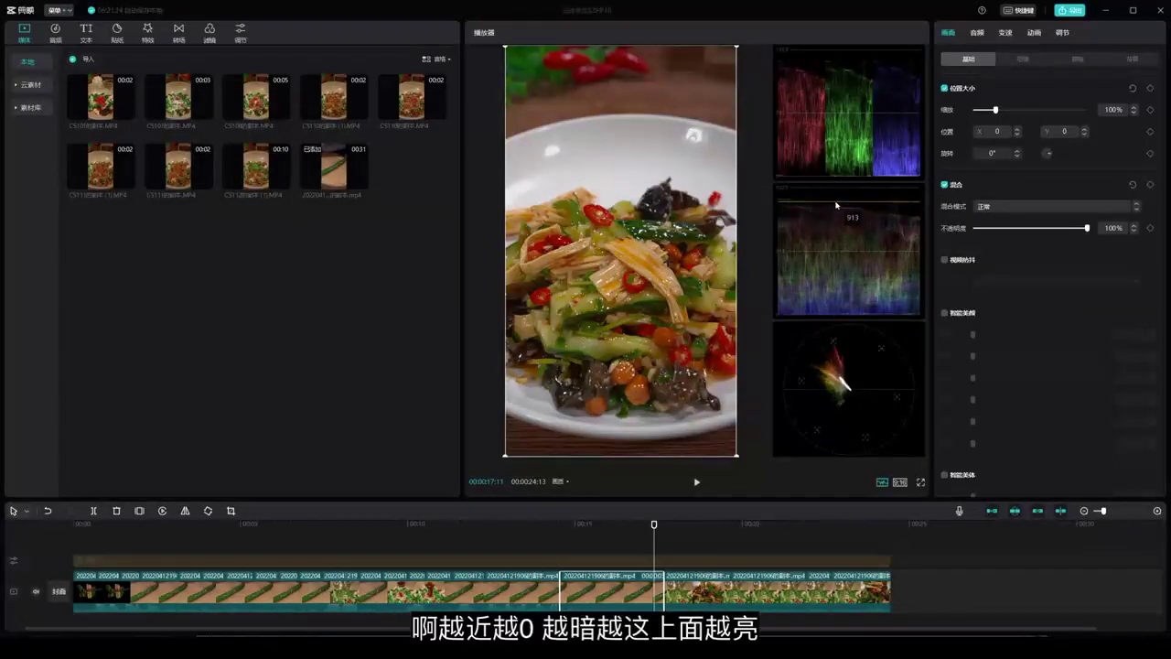
left_click(1062, 34)
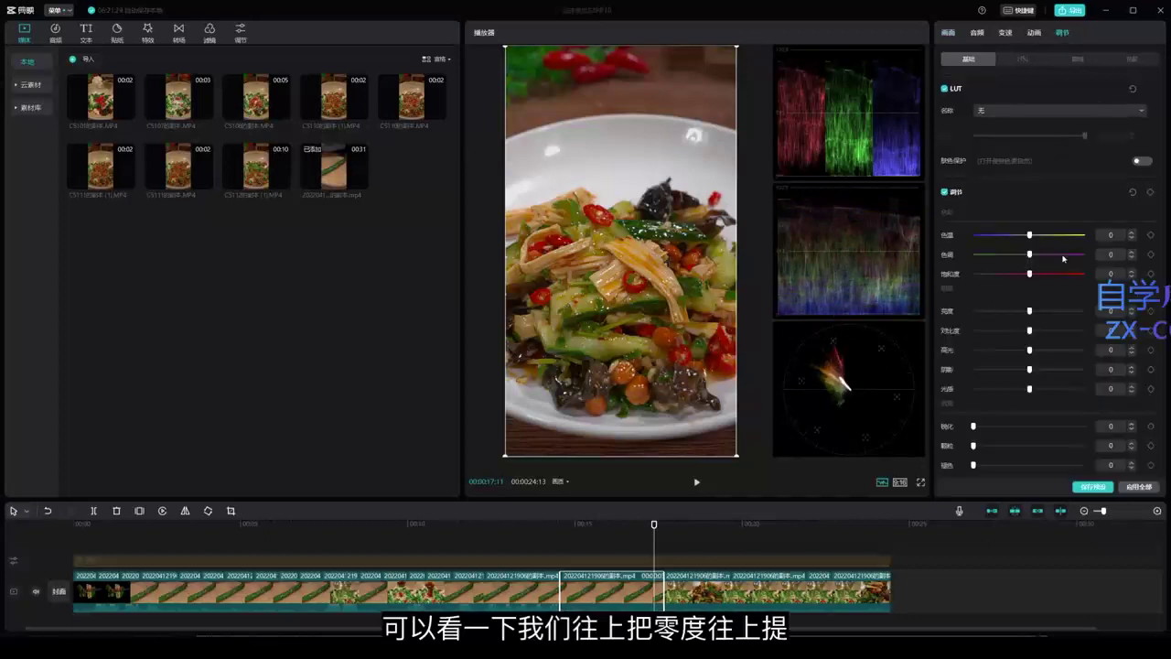
Test the clip's brightness by raising it, lowering it to -30 and -12, and returning it to 0
left_click_drag(1056, 317, 1073, 313)
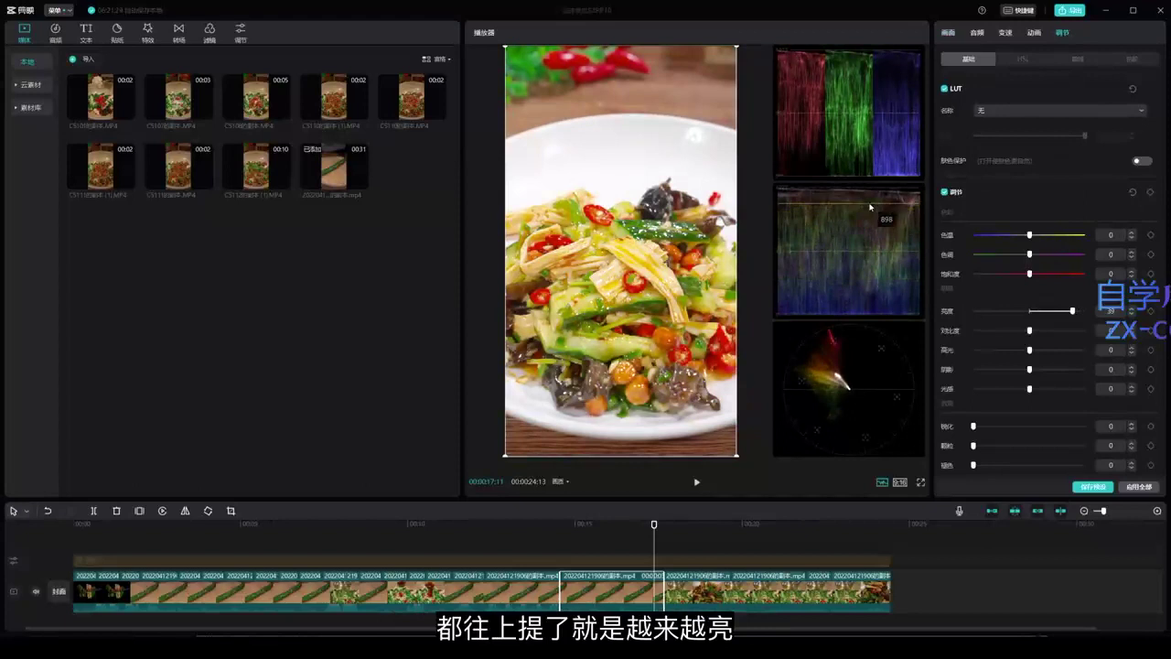
left_click(996, 311)
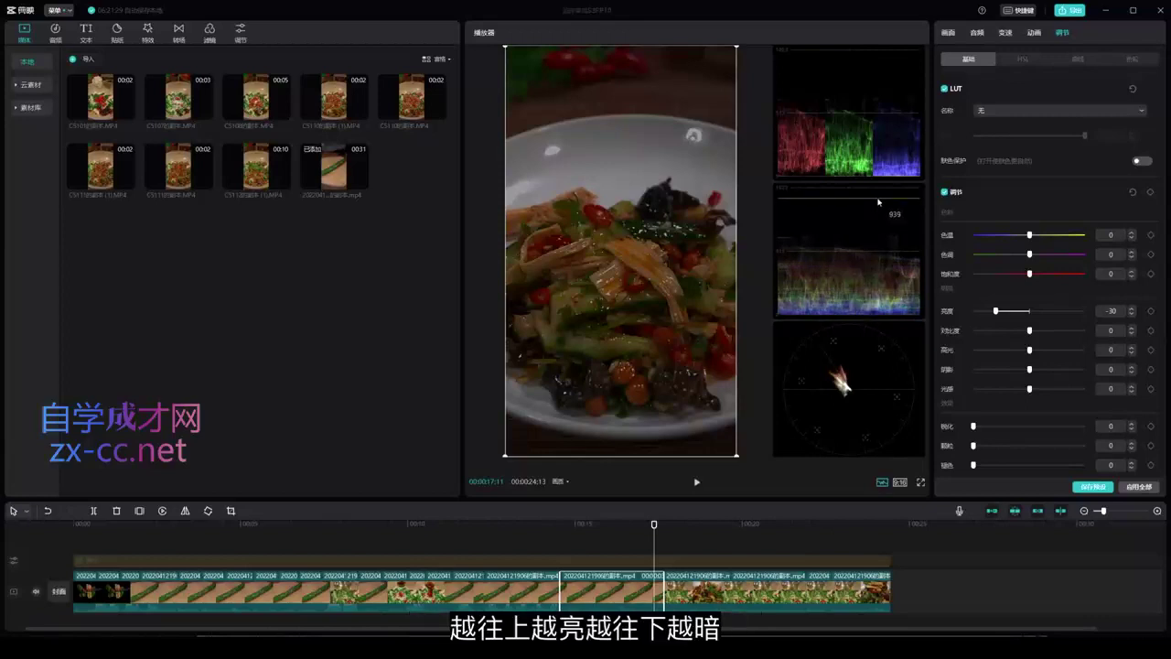
left_click_drag(997, 312, 1016, 313)
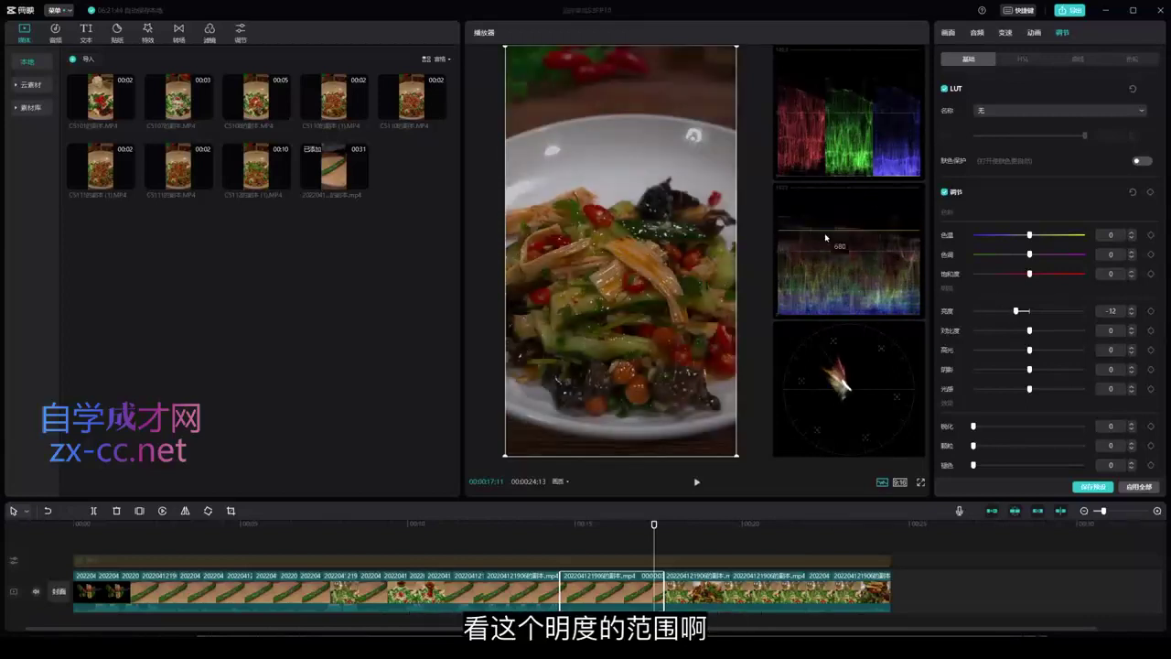
left_click(1030, 312)
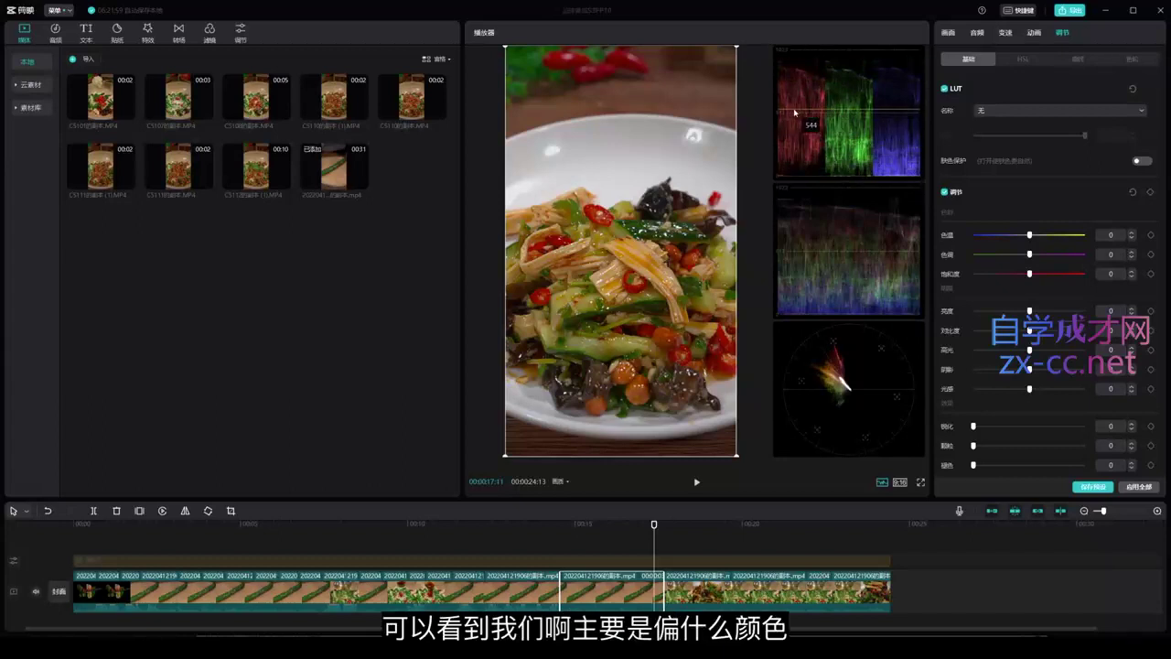
Test colour temperature and tint at -20/-20, 17/18 and -20/18, and return both to 0
left_click_drag(1030, 235, 1010, 236)
left_click(1007, 254)
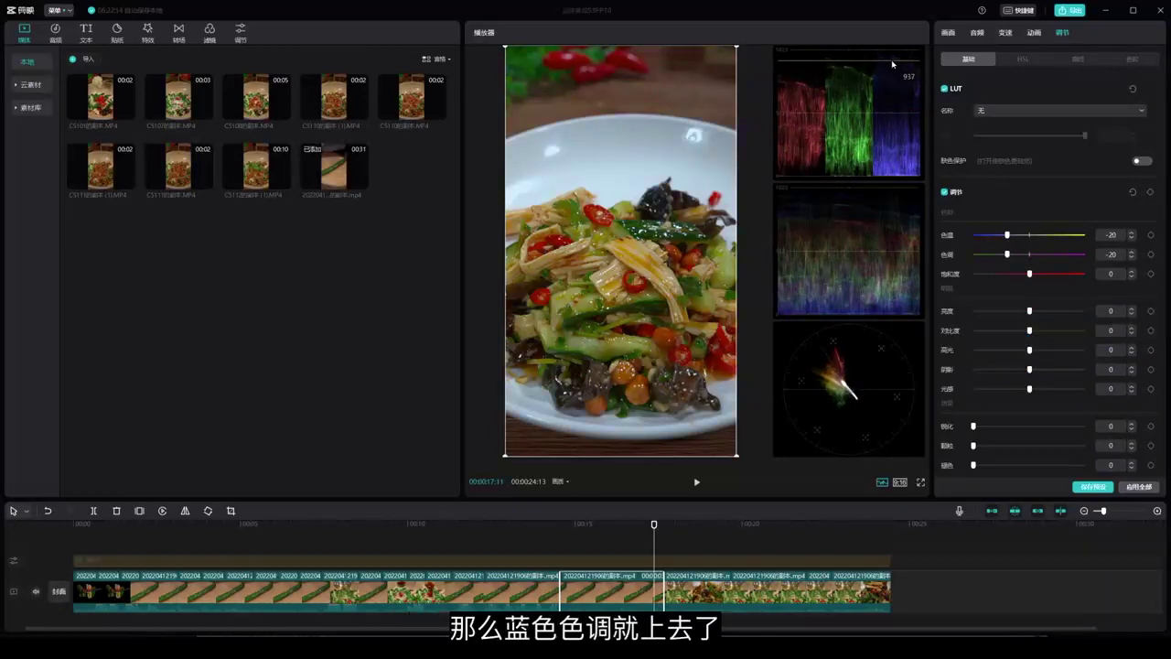
left_click(1047, 235)
left_click(1049, 254)
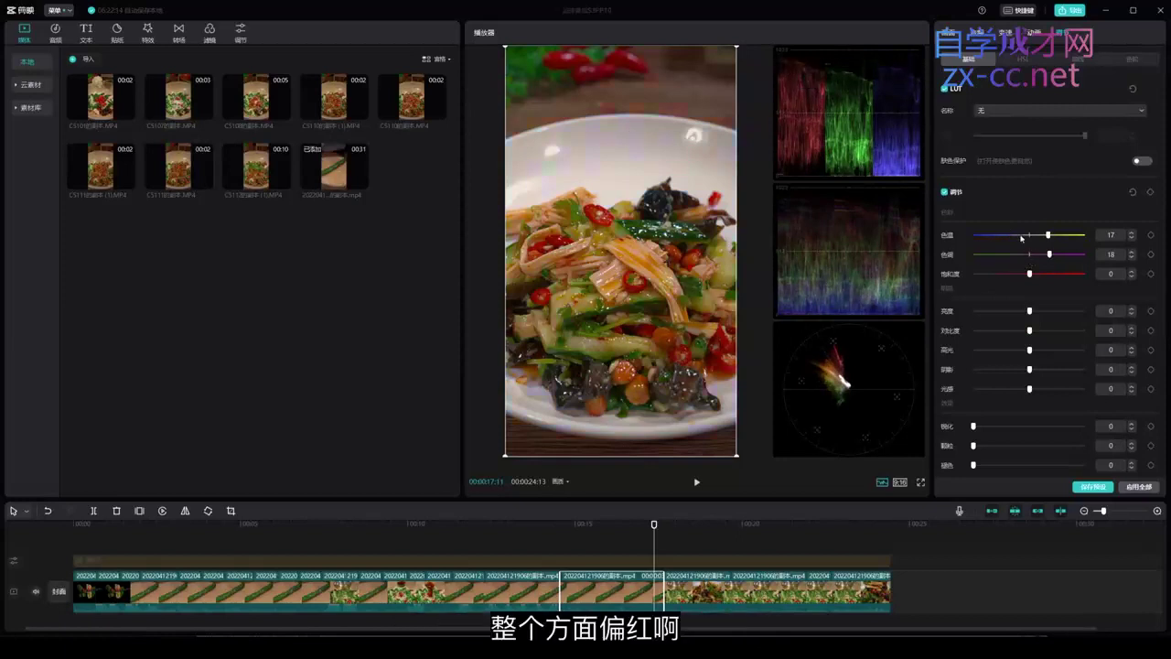
left_click(1008, 236)
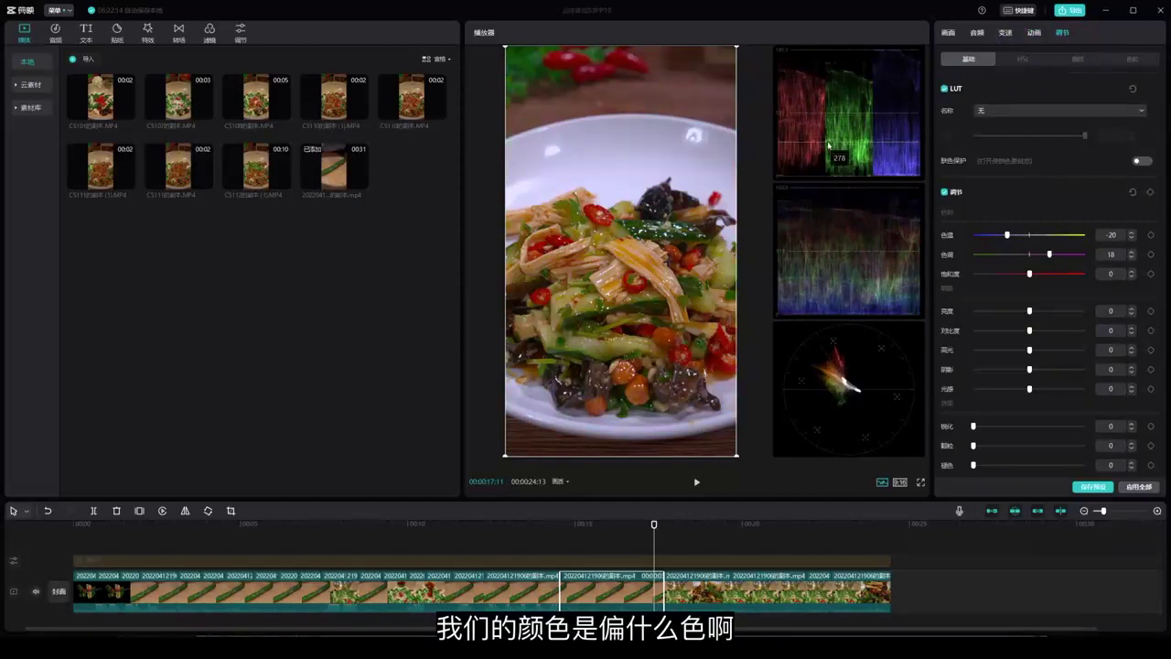
left_click(1030, 236)
left_click(1030, 255)
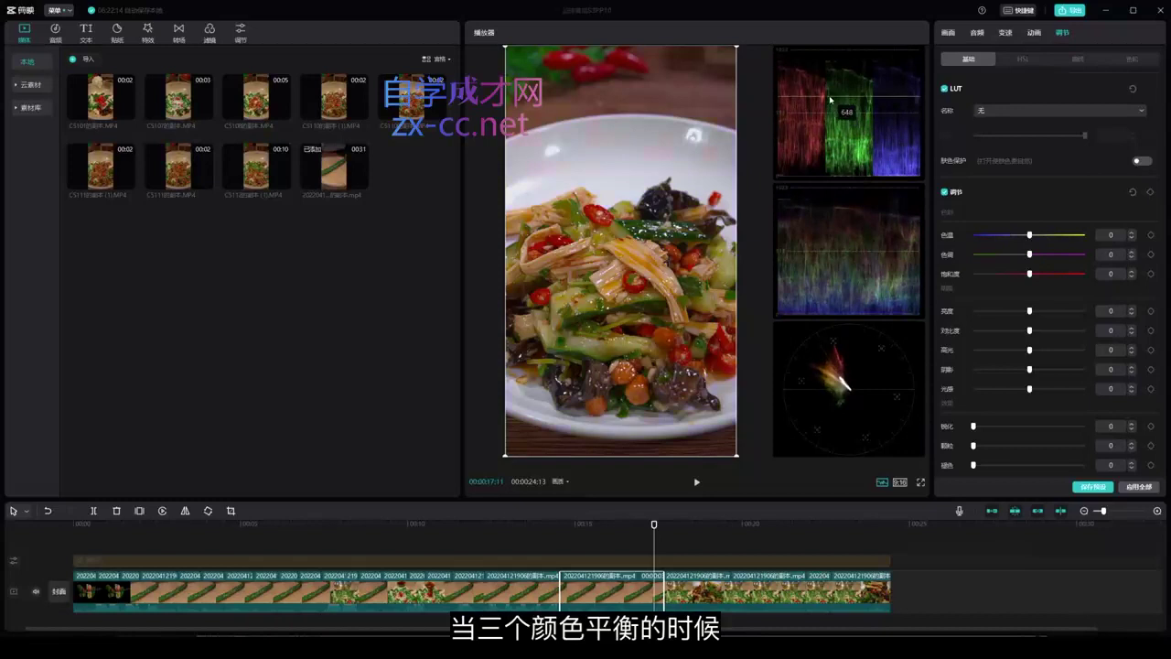
Set the plated-dish clip's colour temperature to -5 and tint to -3
left_click_drag(1028, 236, 1026, 255)
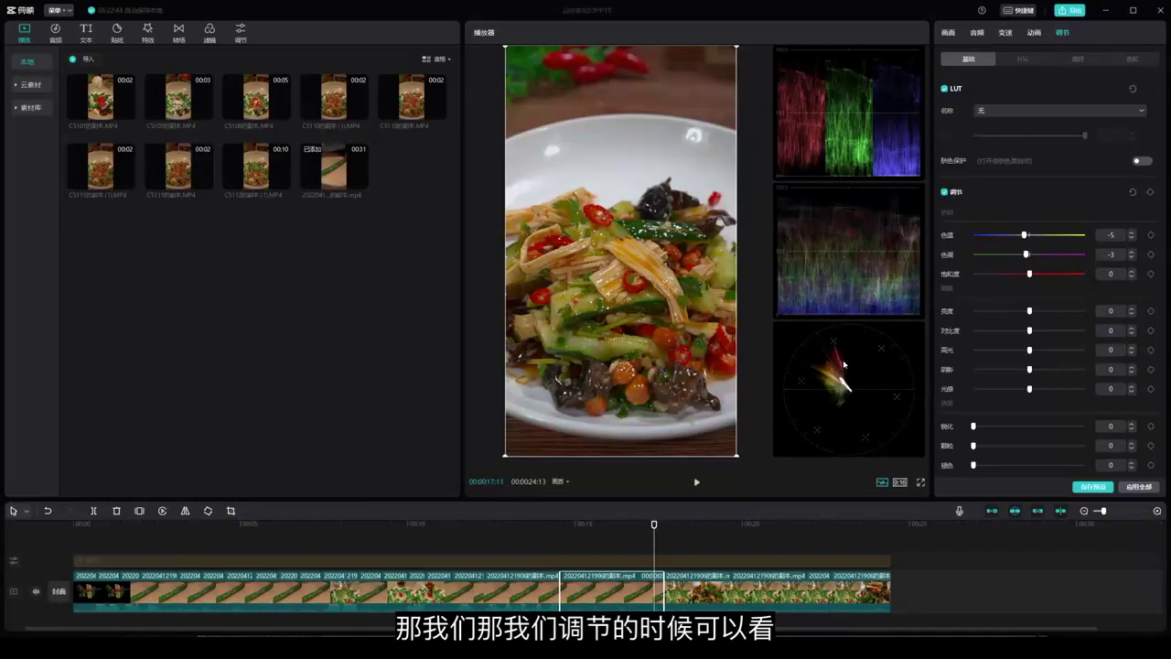
Try the clip's saturation at 15 and 6, and bring it back to its neutral value
left_click_drag(1029, 273, 1047, 273)
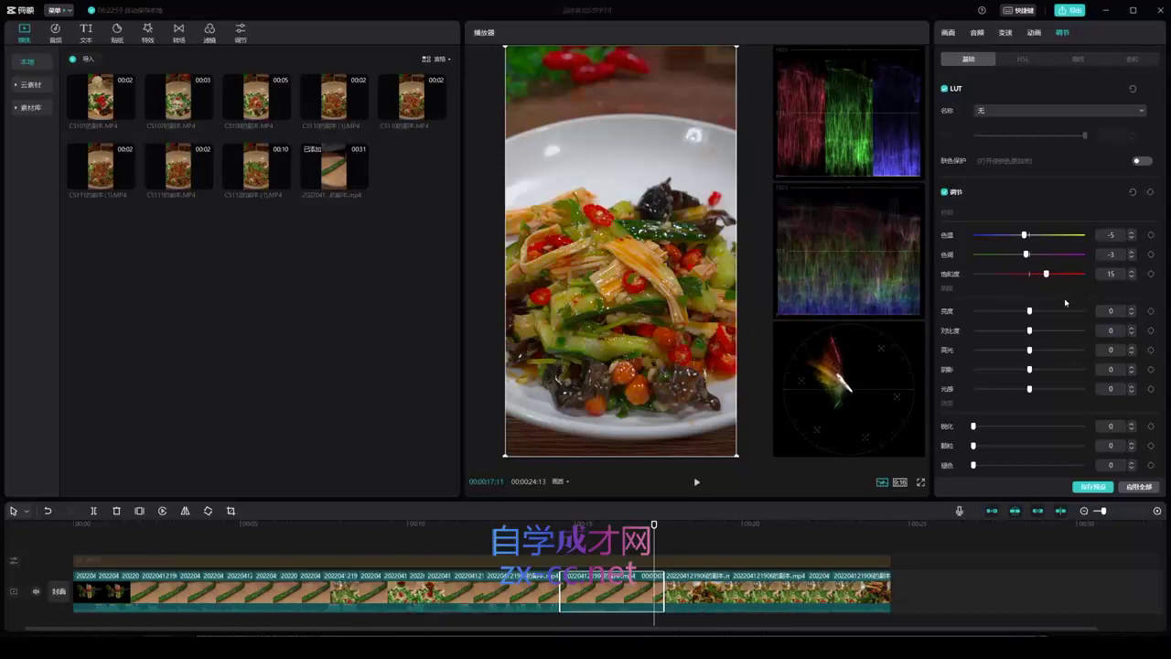
left_click_drag(1046, 274, 1035, 278)
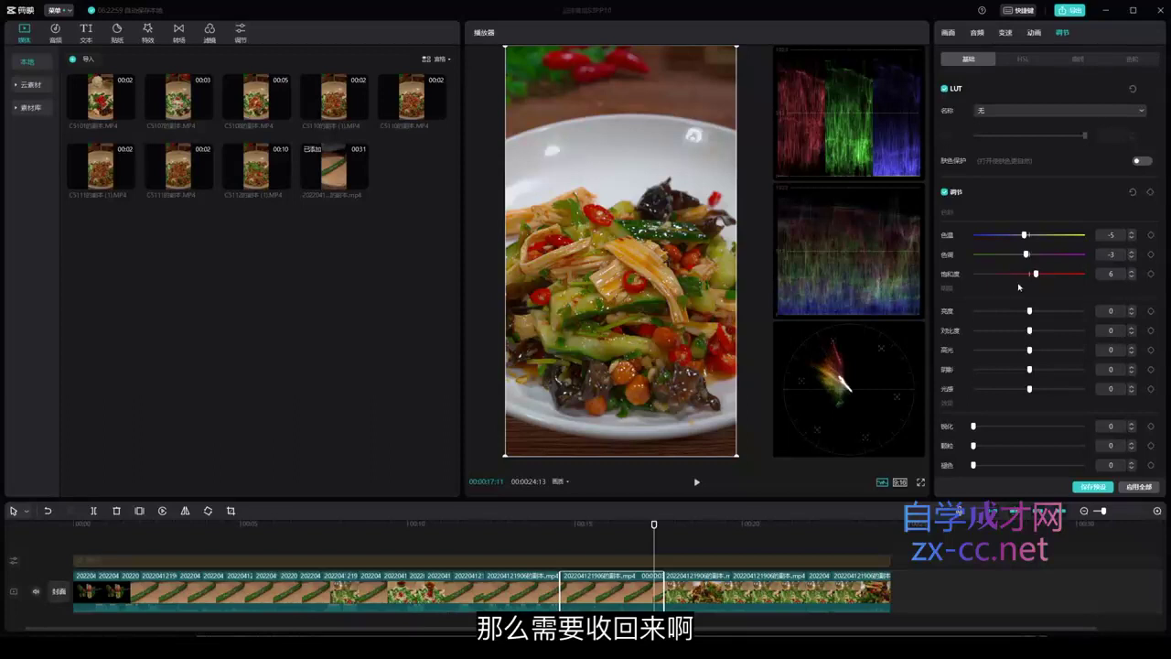
left_click_drag(1035, 274, 1030, 274)
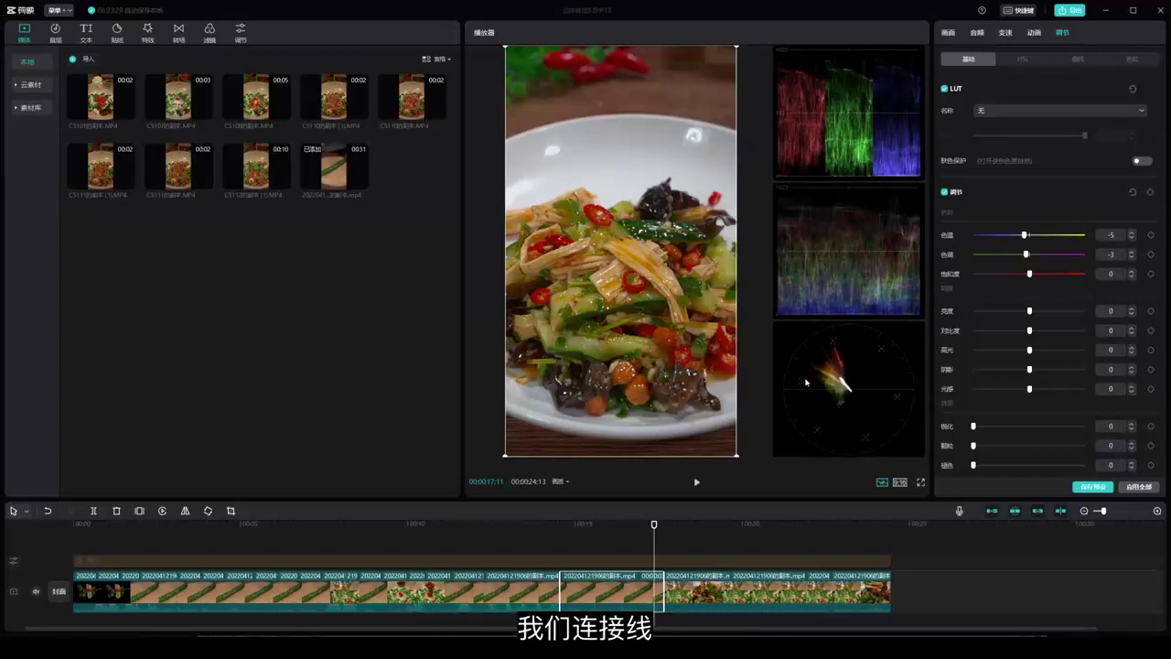
left_click_drag(1030, 272, 1046, 273)
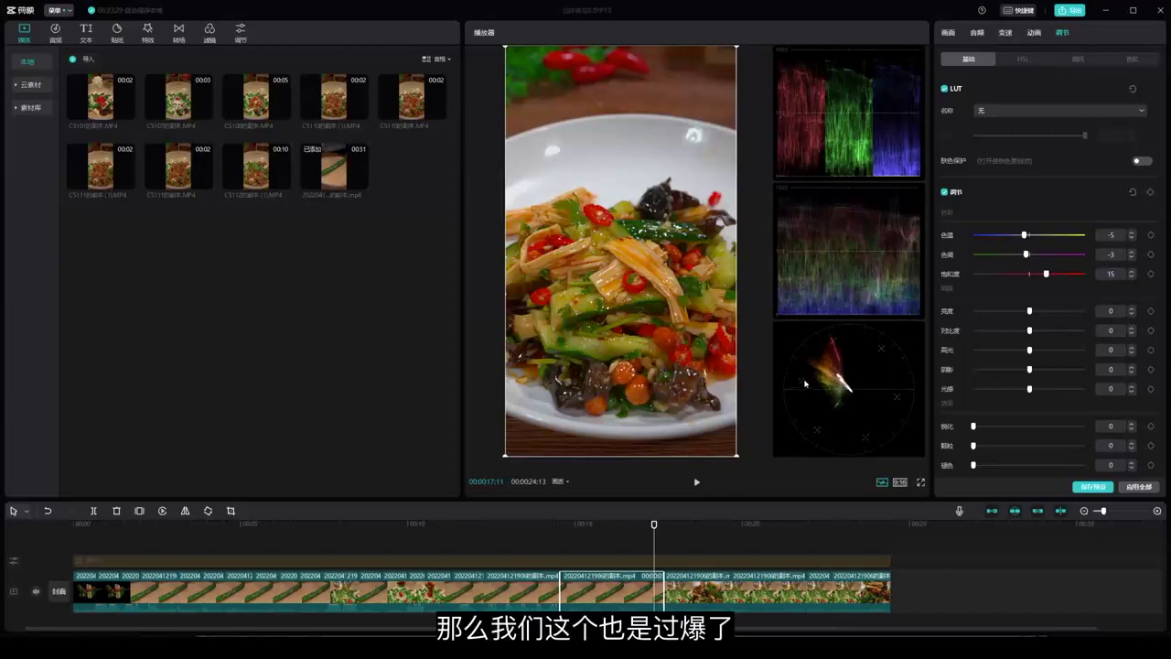
left_click_drag(1046, 273, 1032, 274)
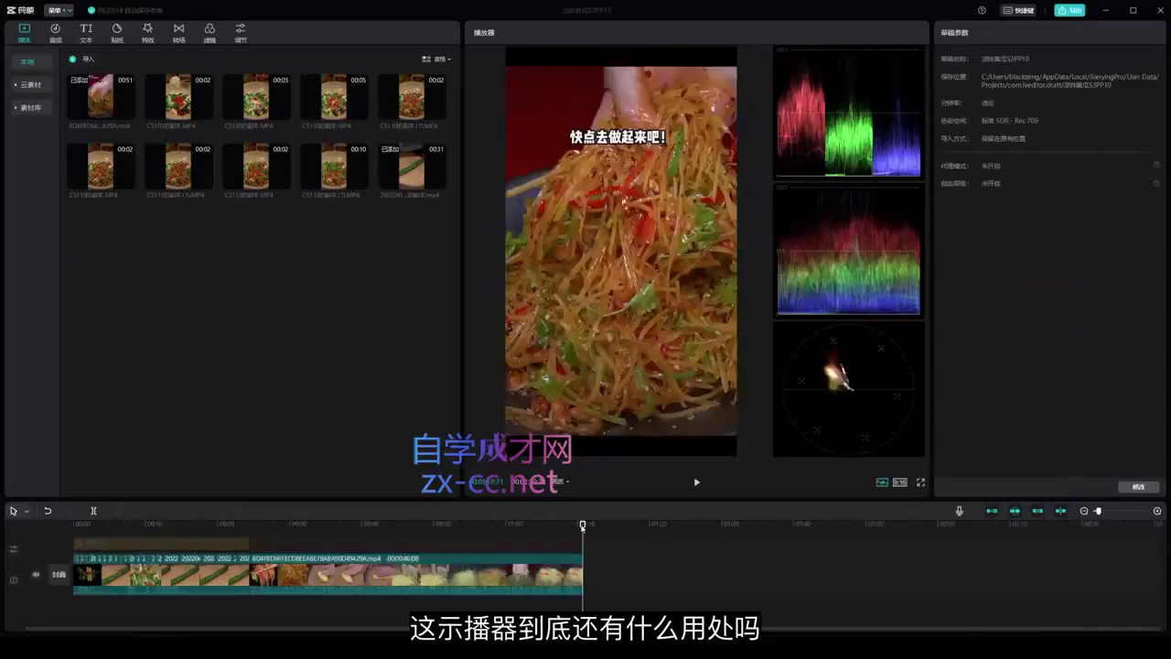
Examine the scopes of the reference noodle-salad video at 00:01:08:03 and 00:01:09:15, with its clip selected
left_click(568, 526)
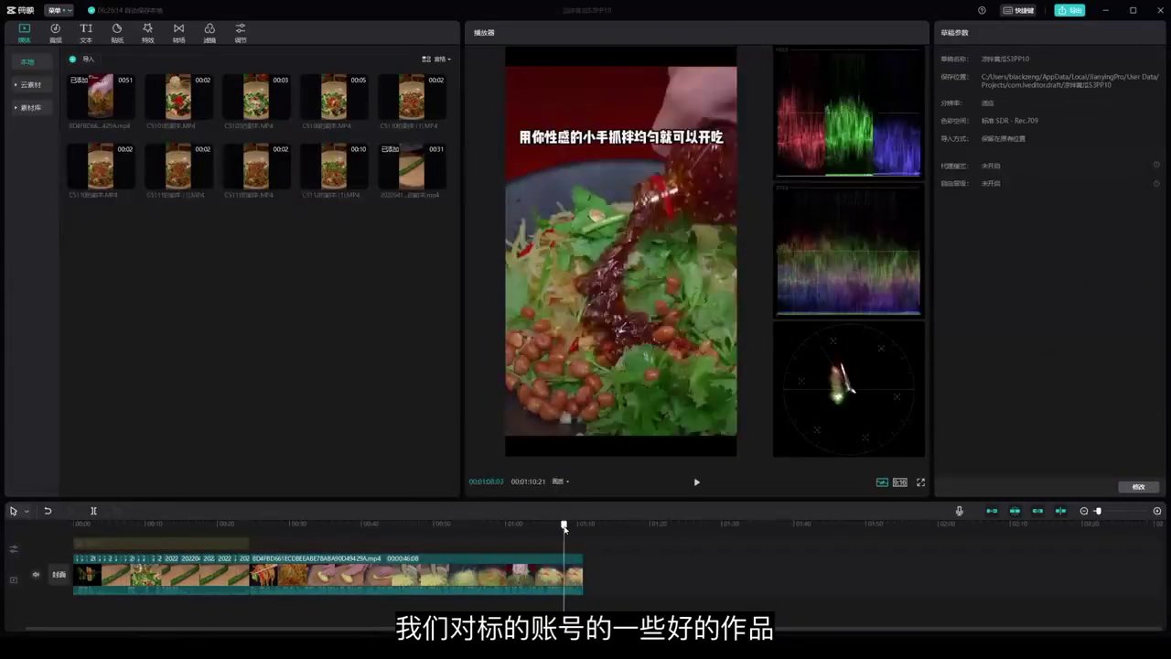
left_click(574, 528)
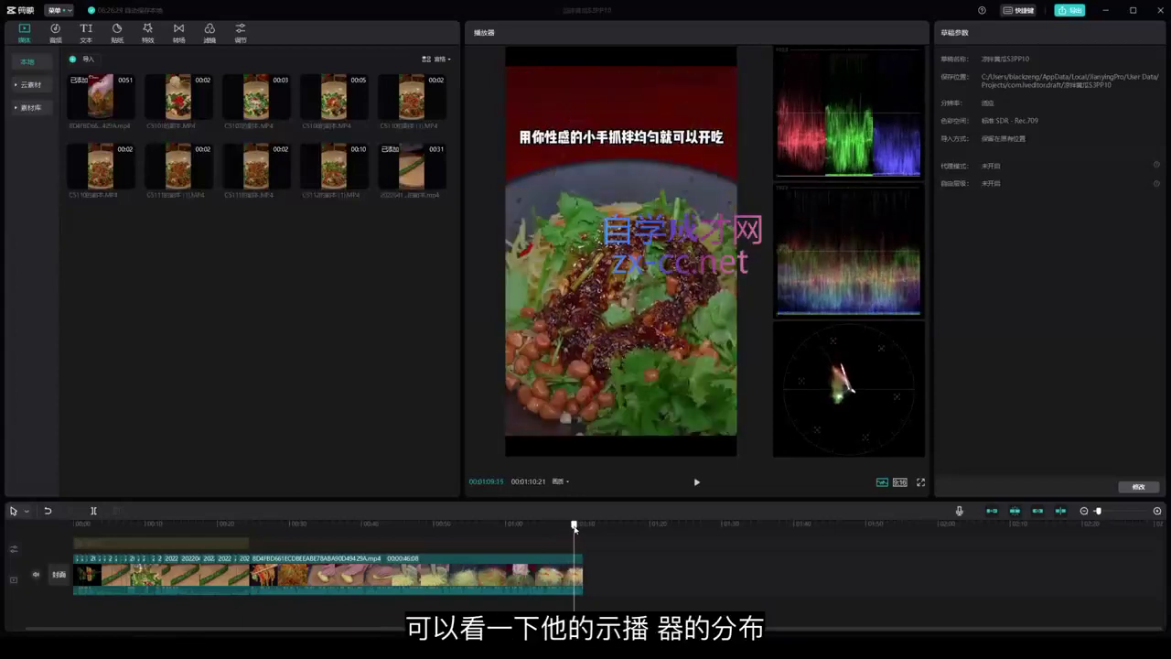
left_click(580, 573)
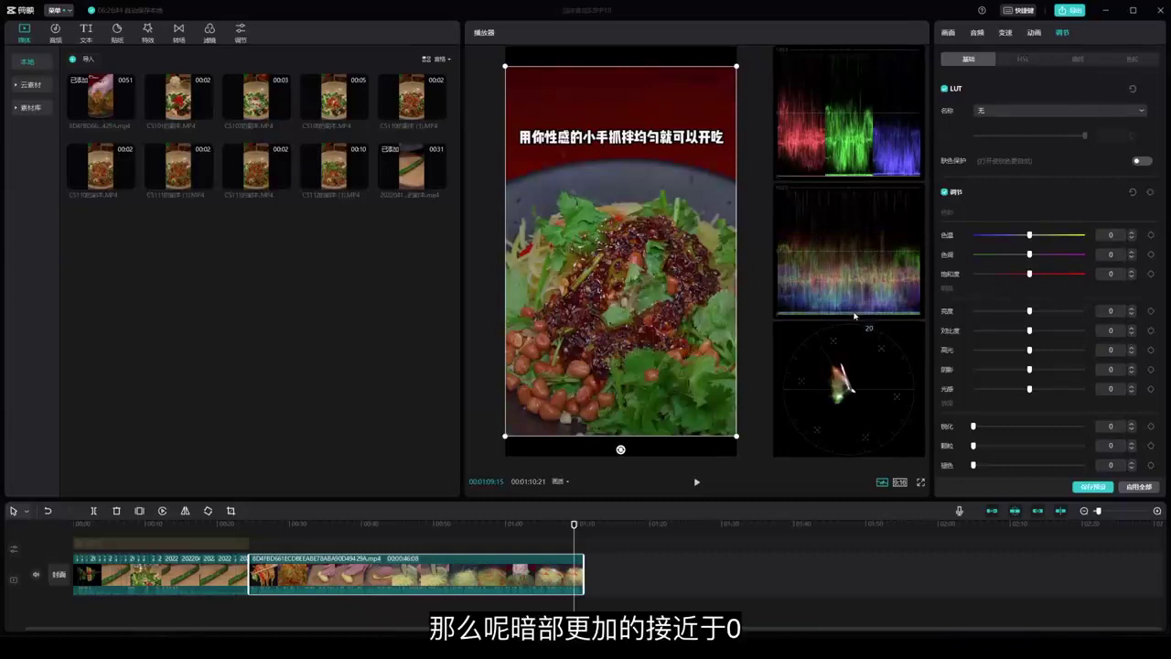
mouse_move(869, 307)
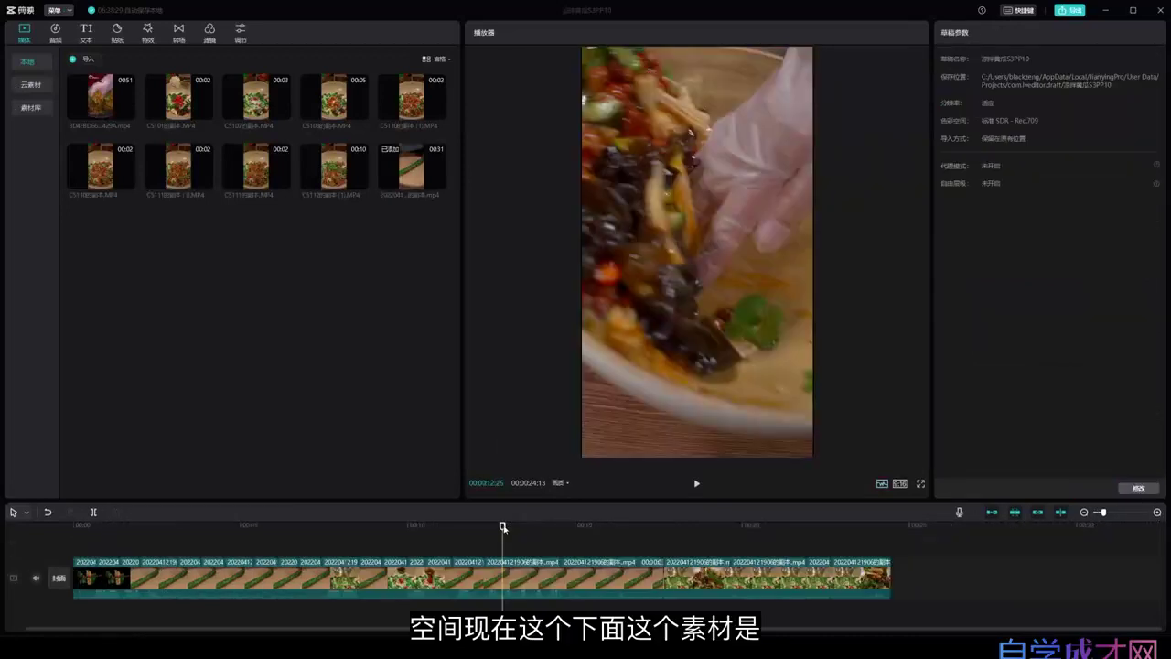
Check the edited food clips along the timeline and their existing colour adjustments, ending at 00:00:16:13
mouse_move(504, 525)
left_mouse_down()
mouse_move(693, 525)
mouse_move(523, 524)
left_mouse_up()
left_click(610, 562)
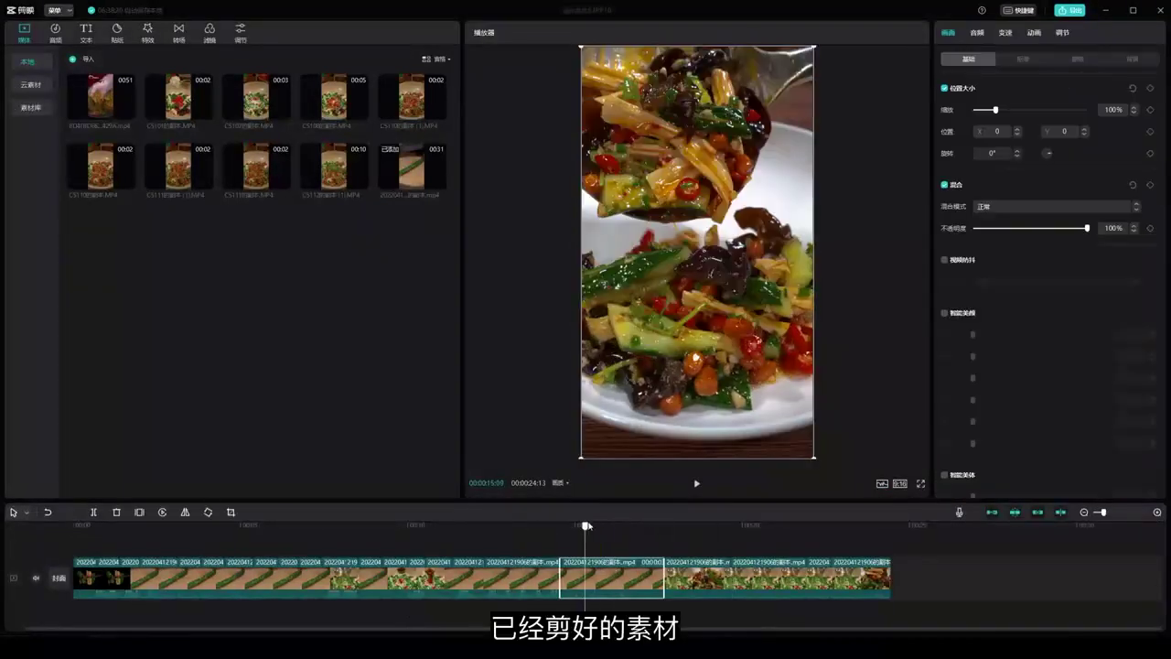
left_click(1061, 33)
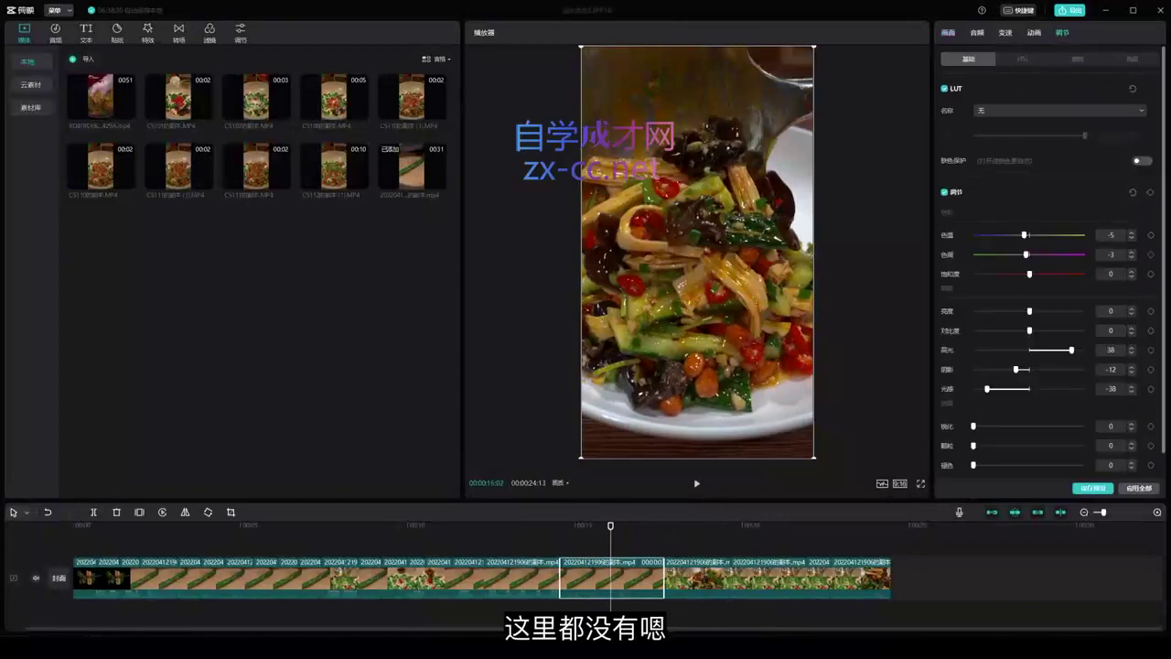
left_click(700, 572)
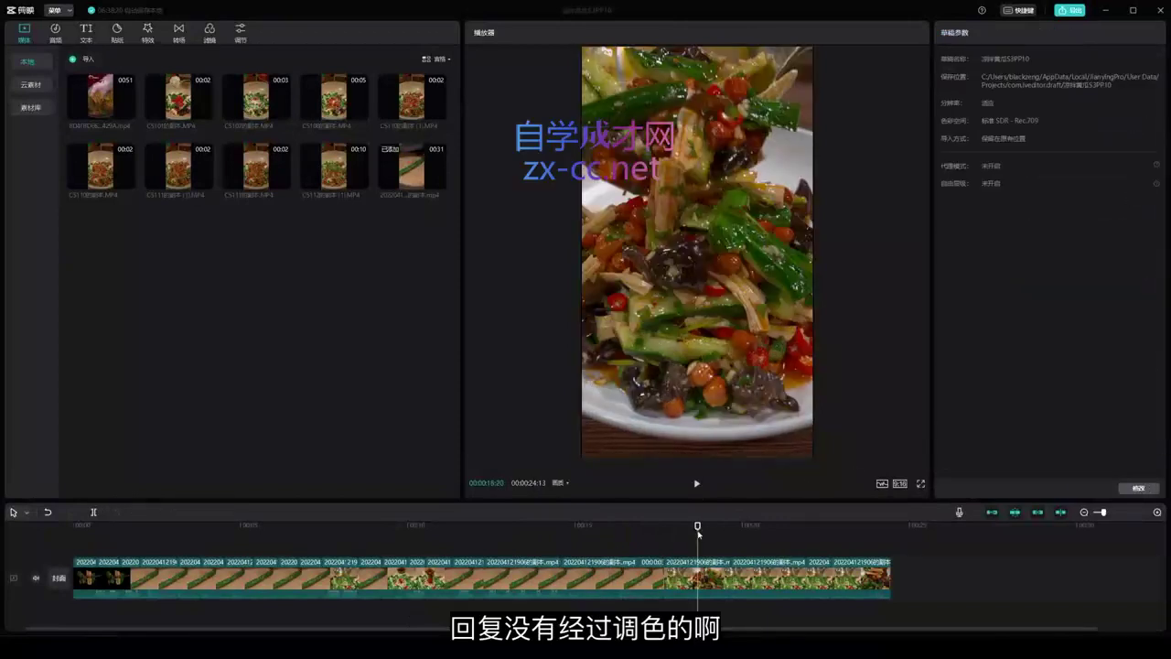
left_click(758, 526)
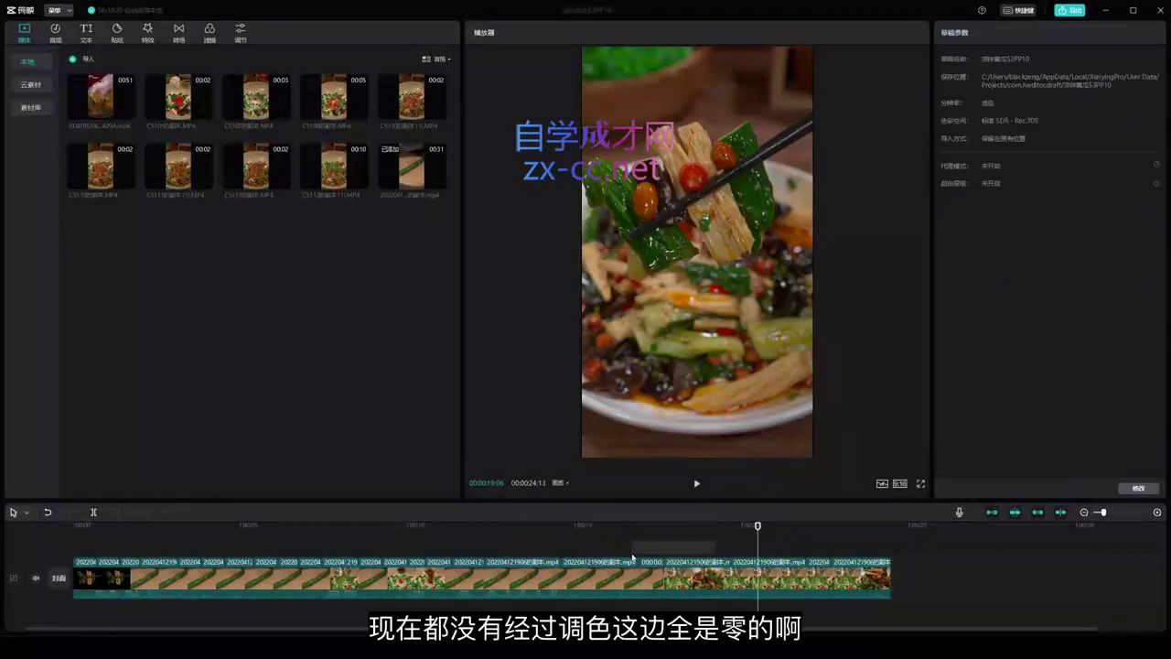
left_click(604, 574)
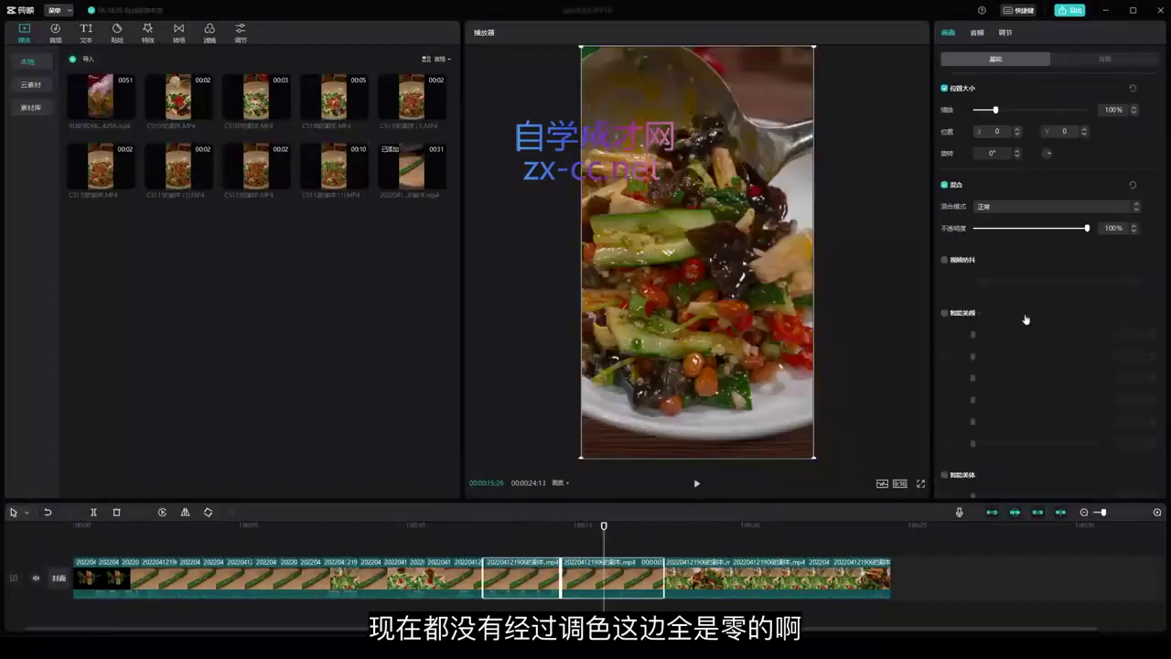
left_click(1011, 35)
left_click_drag(630, 526, 623, 526)
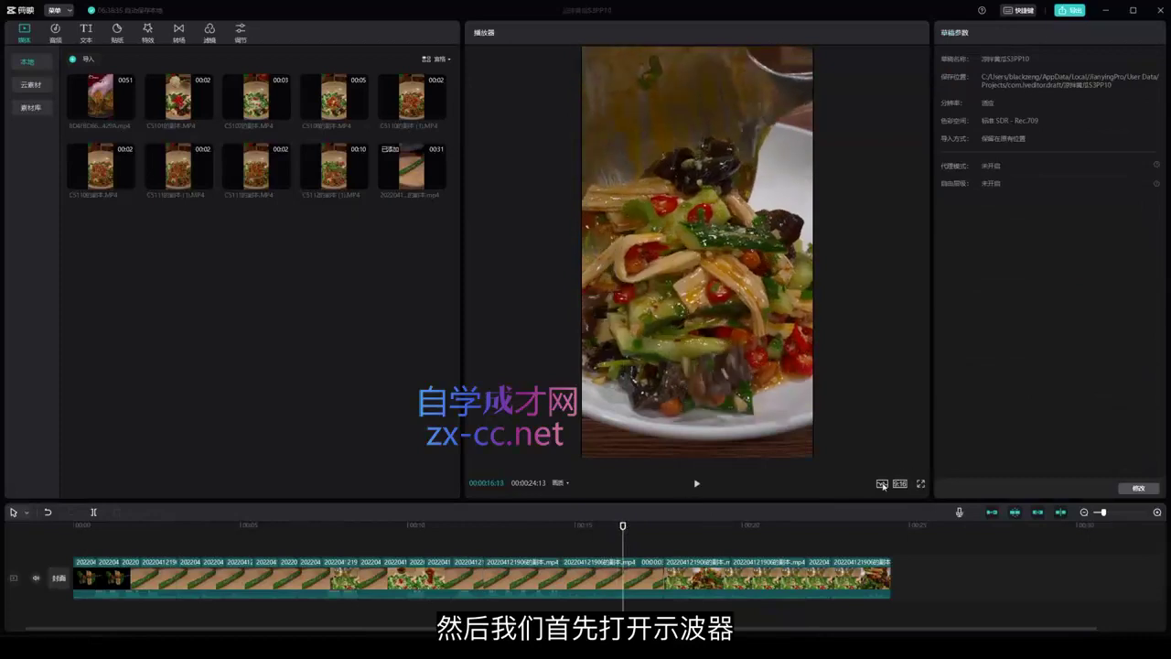
Turn on the video scopes and set the preview aspect ratio to 9:16
left_click(881, 484)
left_click(900, 483)
left_click(901, 624)
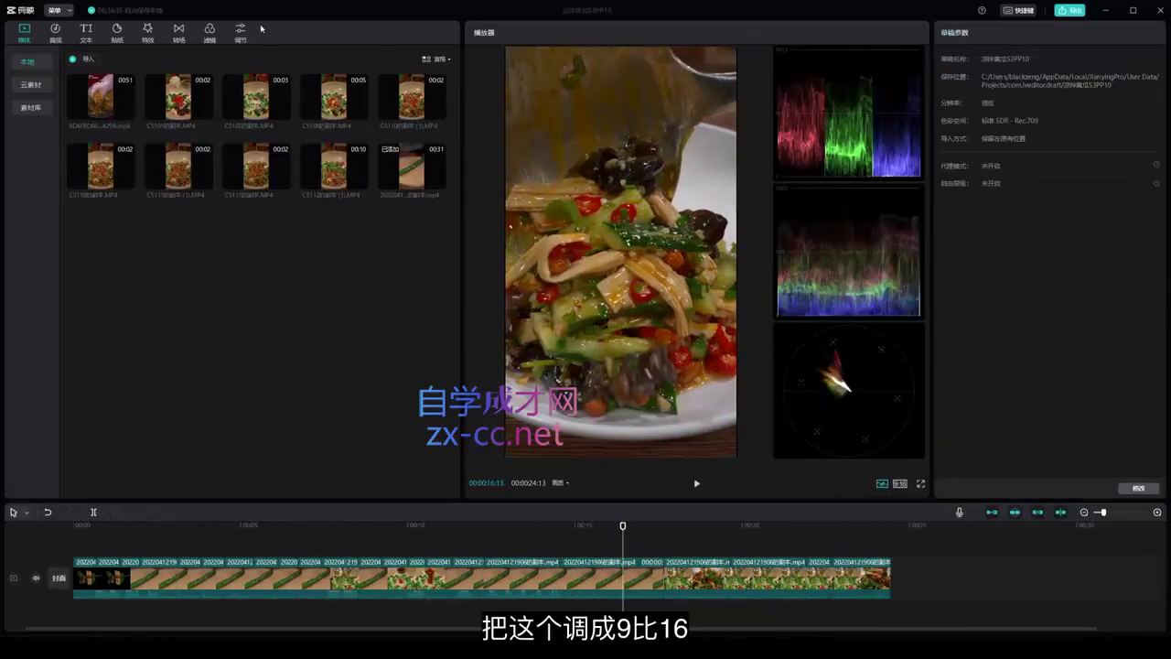
Add a custom adjustment layer to the timeline above the food clips
left_click(241, 32)
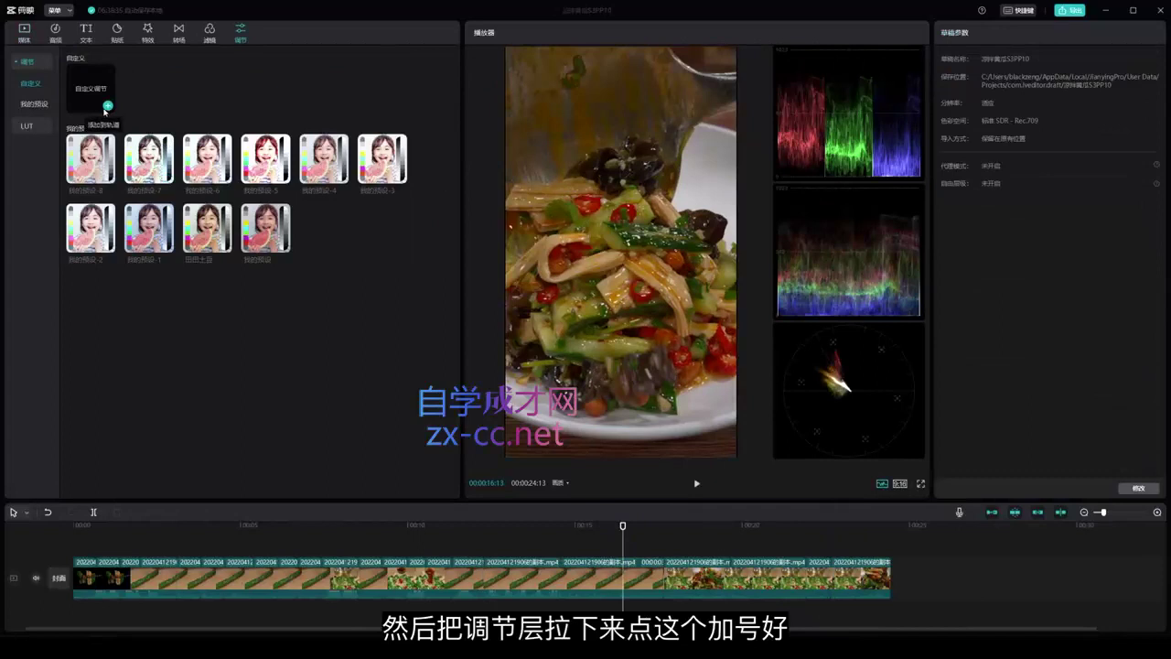
left_click(107, 106)
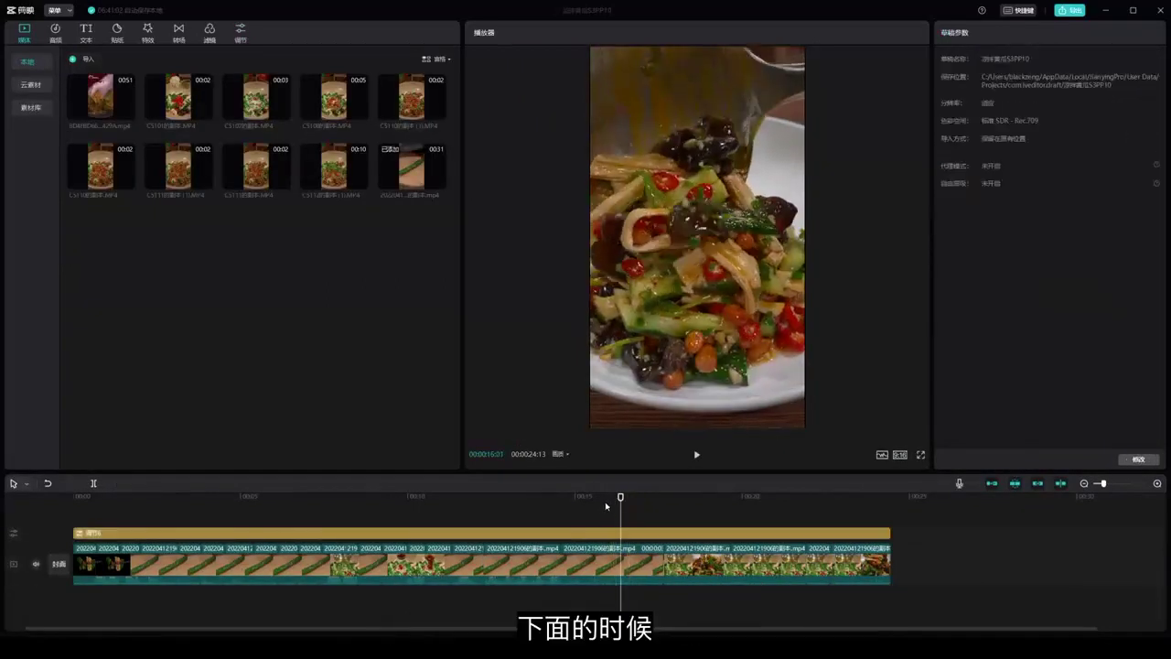
With the scopes displayed at 00:00:16:22, set the adjustment layer's brightness to 13 and contrast to 19
left_click(632, 518)
left_click(632, 533)
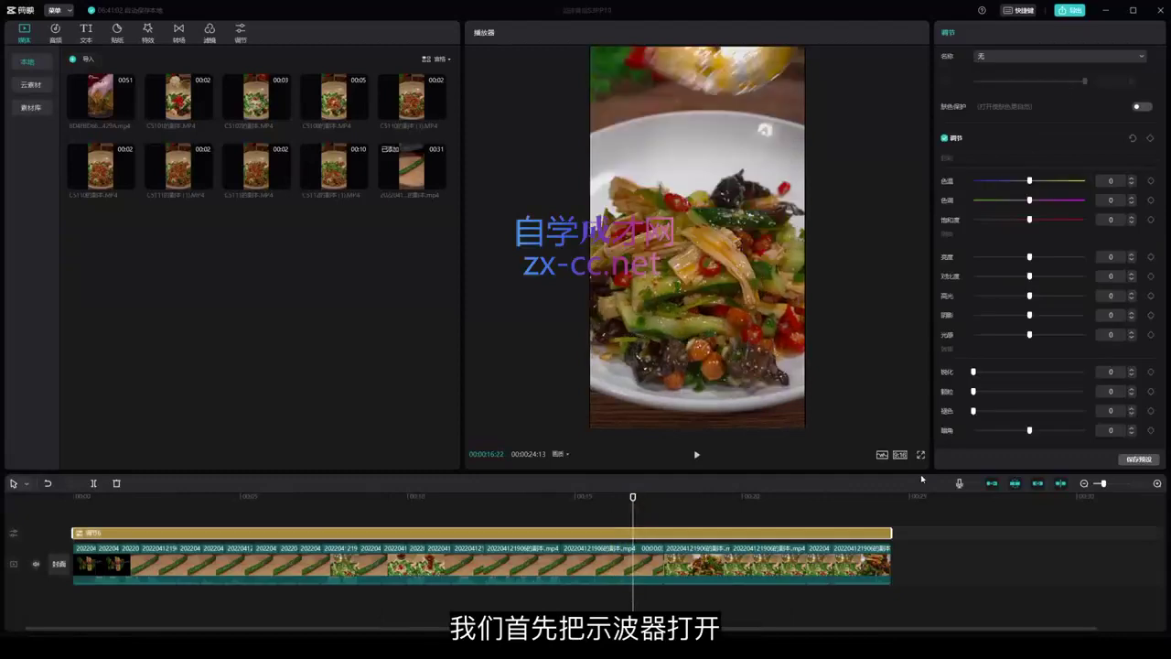
left_click(882, 453)
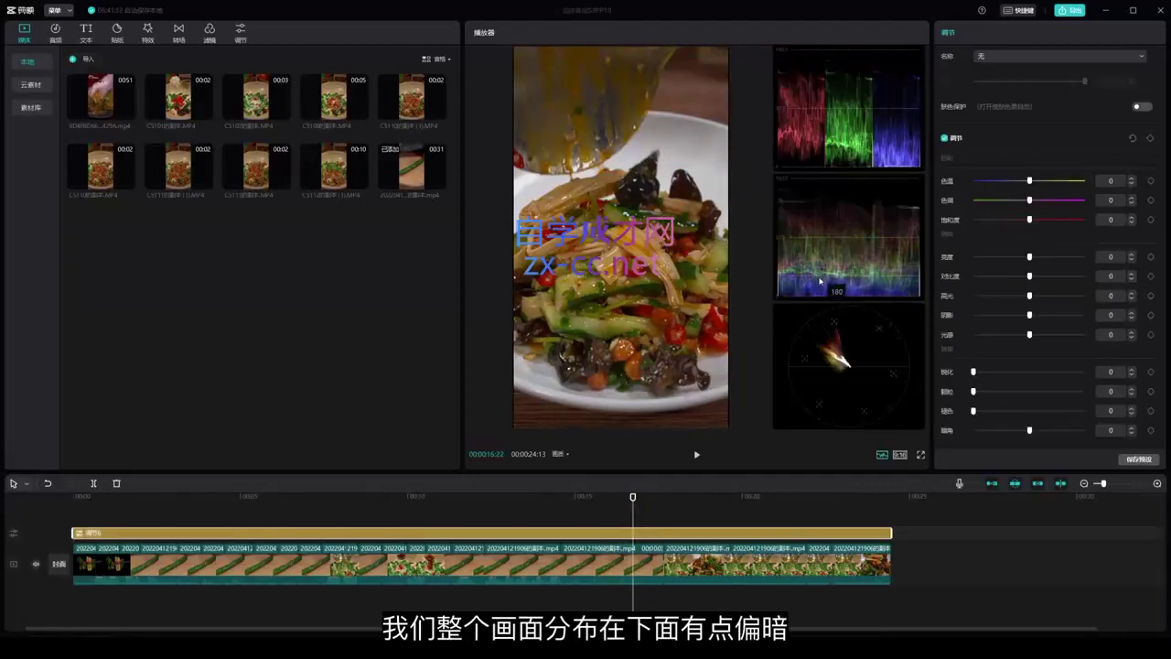
left_click_drag(1039, 259, 1043, 257)
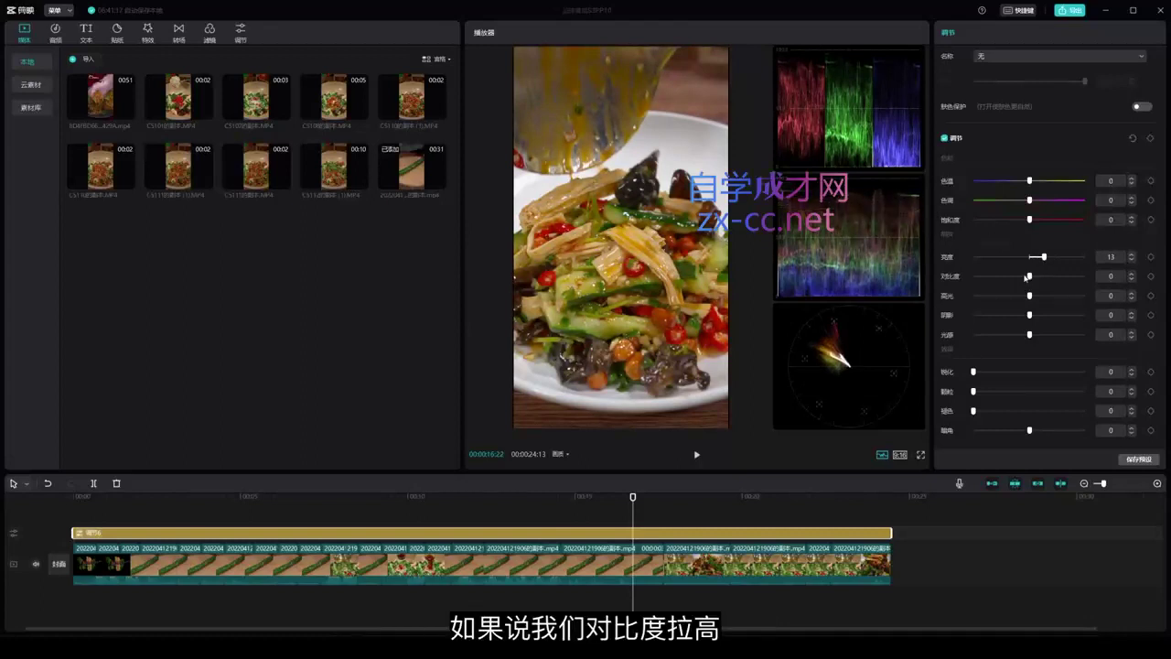
left_click_drag(1031, 276, 1049, 276)
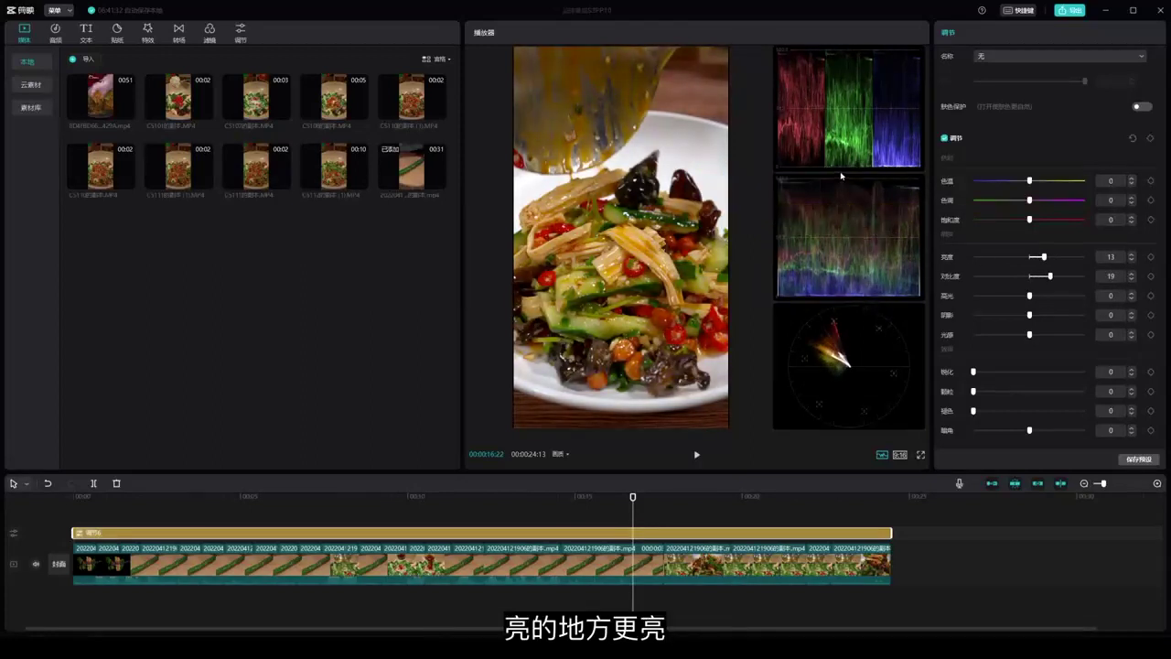
Try a contrast of -15 on the adjustment layer, and reset the contrast to 0
left_click_drag(1050, 276, 1013, 275)
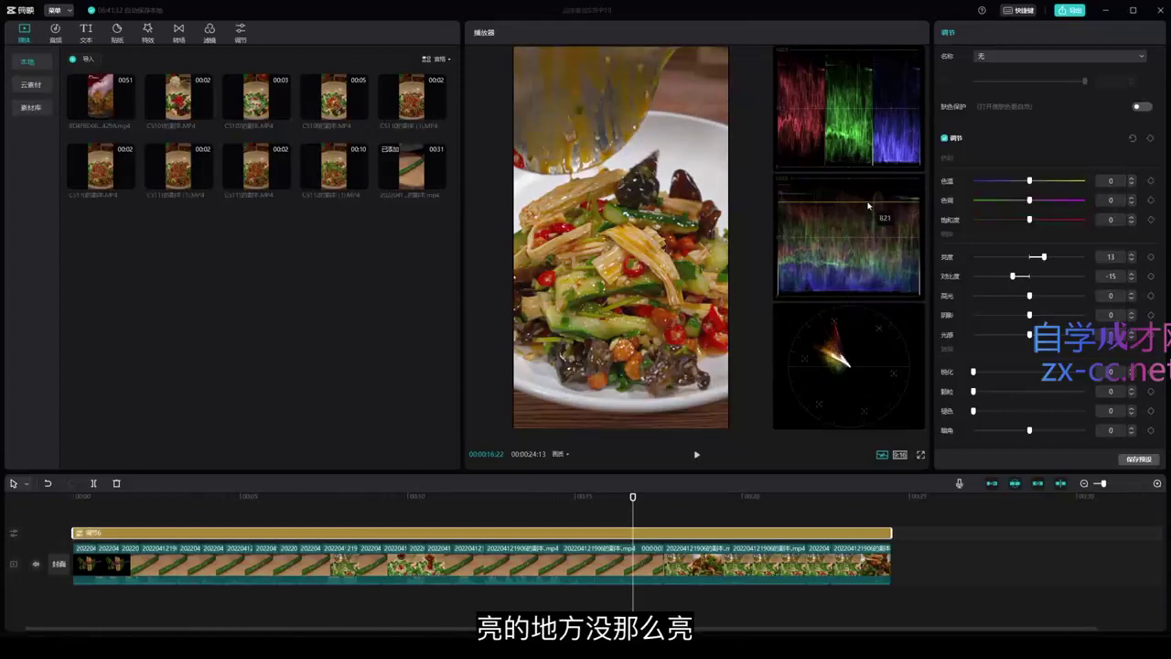
left_click(1035, 277)
left_click_drag(1035, 278, 1027, 291)
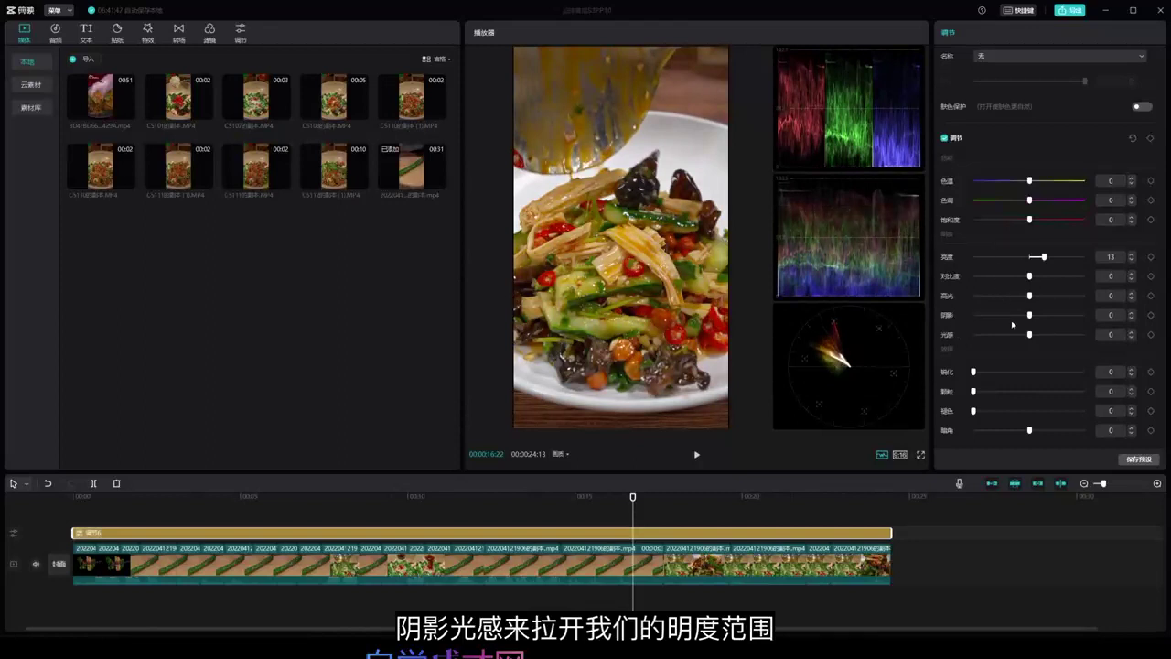
Set the adjustment layer's highlights to -15 and shadows to 8
mouse_move(1030, 297)
left_mouse_down()
mouse_move(1063, 298)
mouse_move(1028, 302)
left_mouse_up()
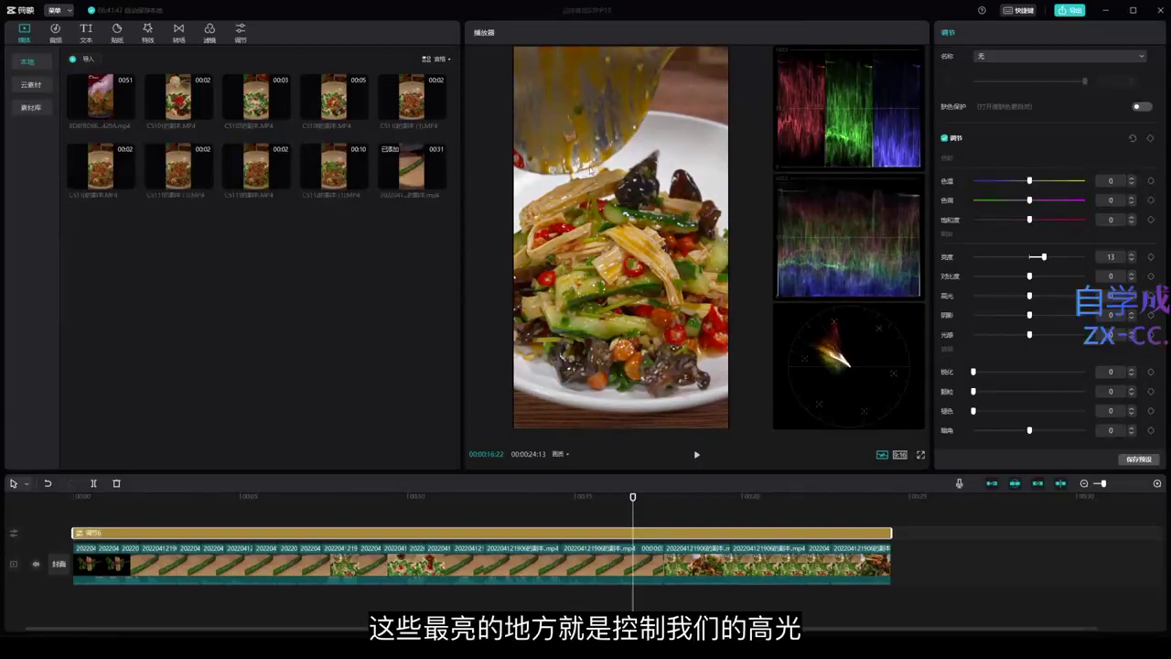
left_click_drag(1030, 297, 1051, 298)
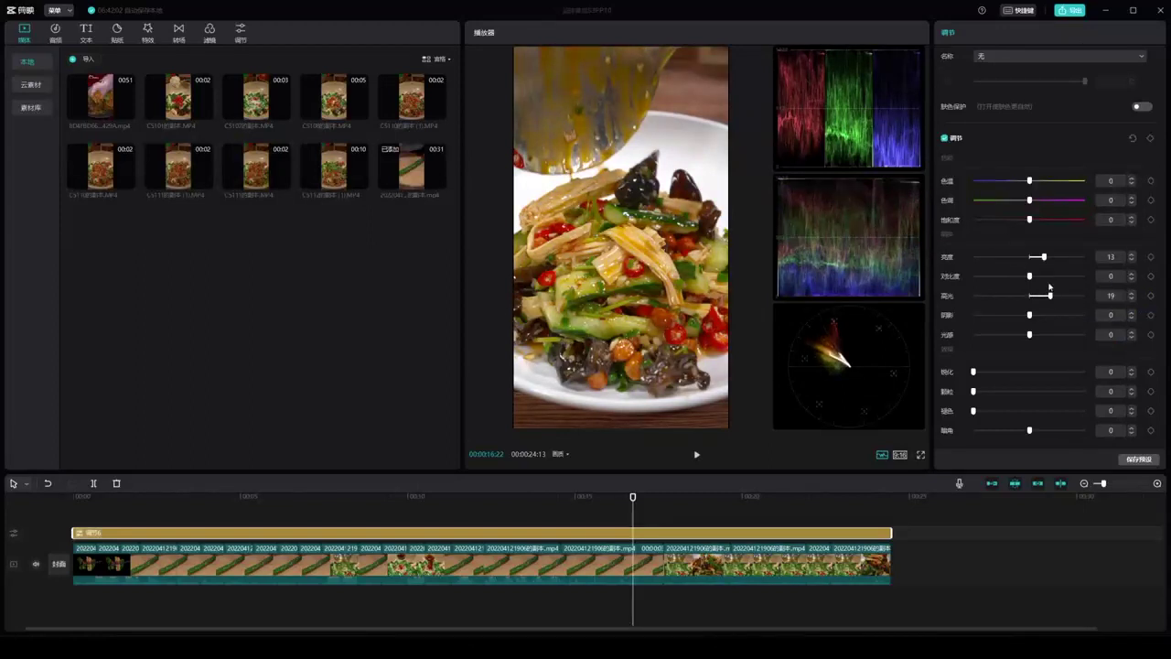
left_click_drag(1050, 296, 1029, 297)
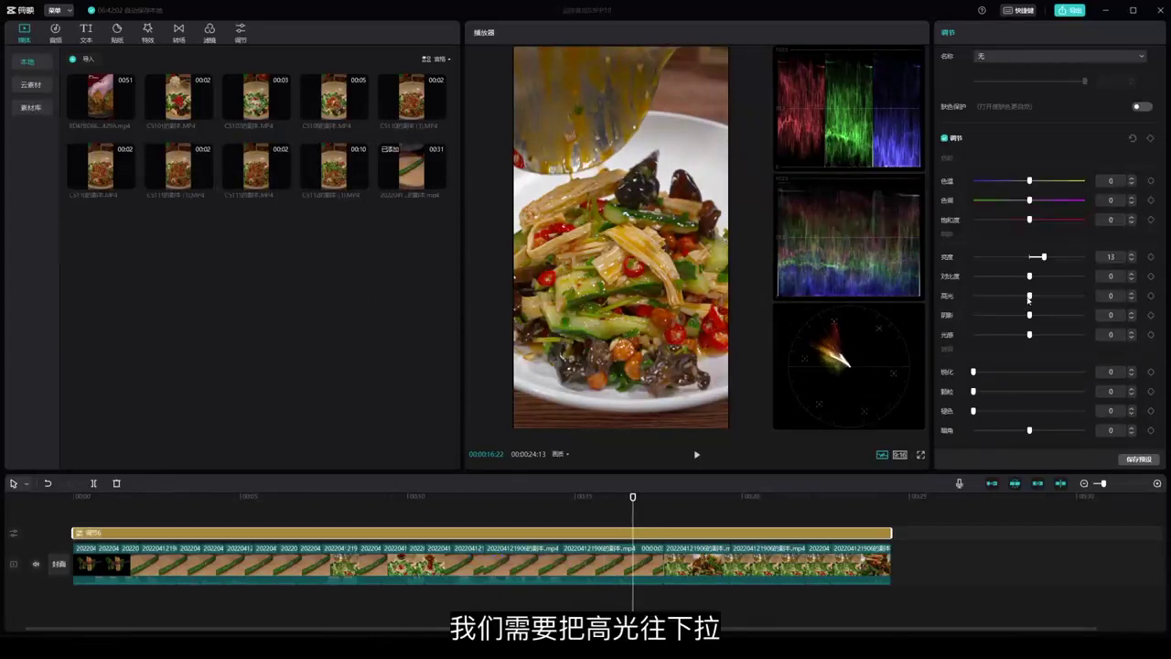
mouse_move(1029, 297)
left_mouse_down()
mouse_move(1002, 307)
mouse_move(1013, 307)
left_mouse_up()
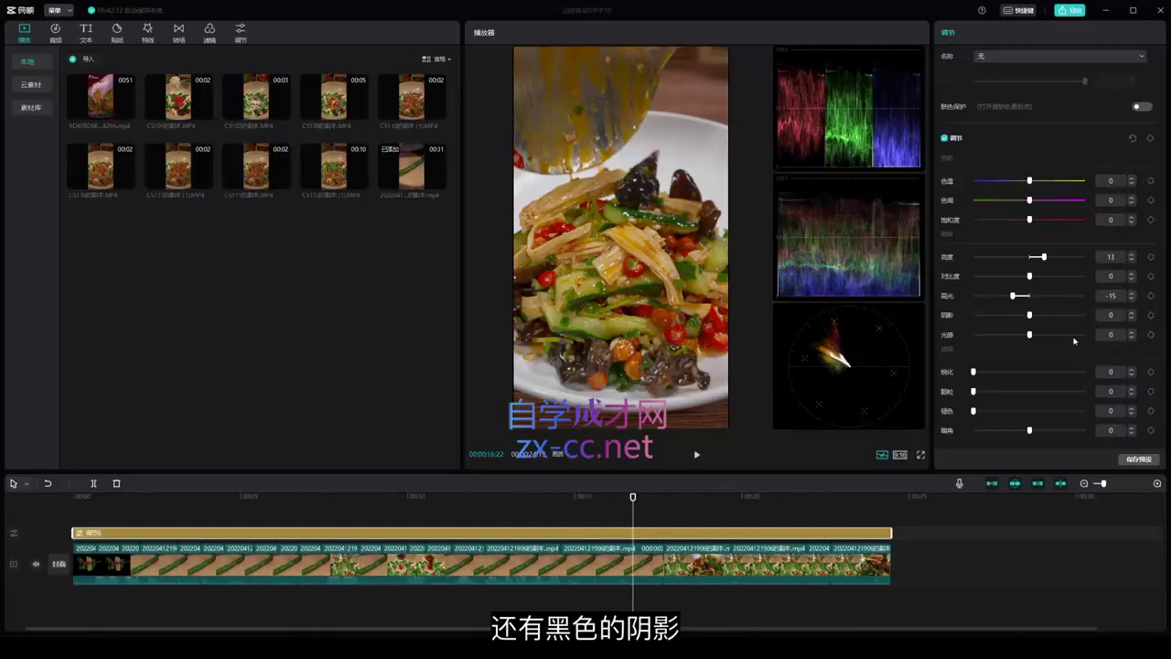
left_click_drag(1026, 316, 1017, 316)
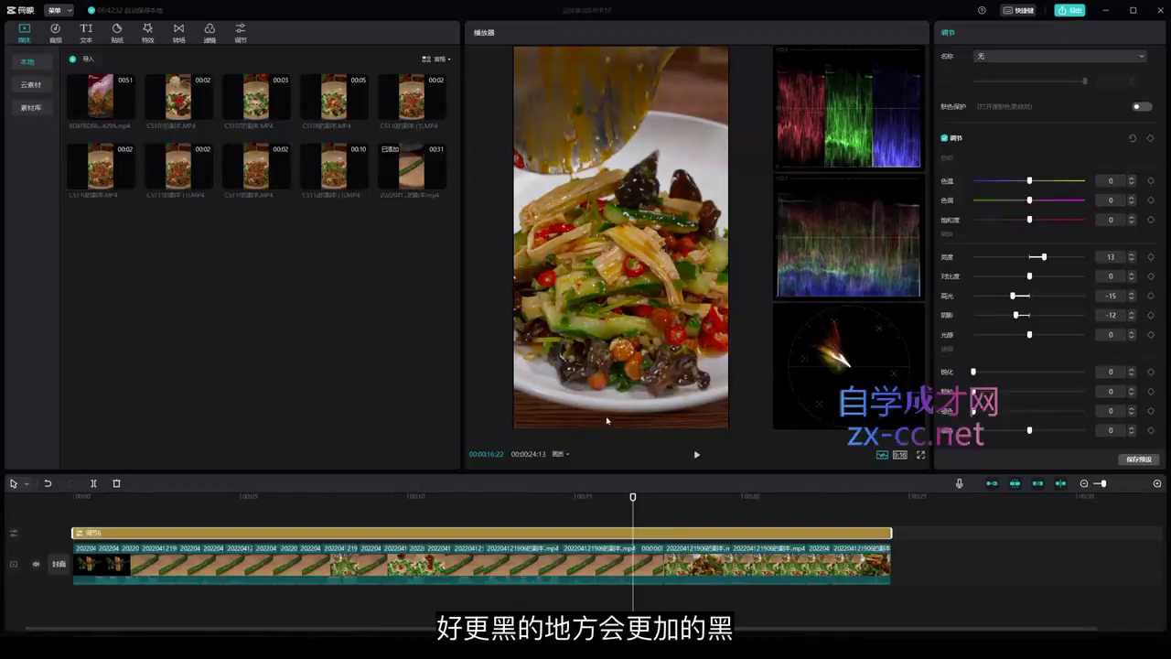
left_click_drag(1014, 316, 1037, 319)
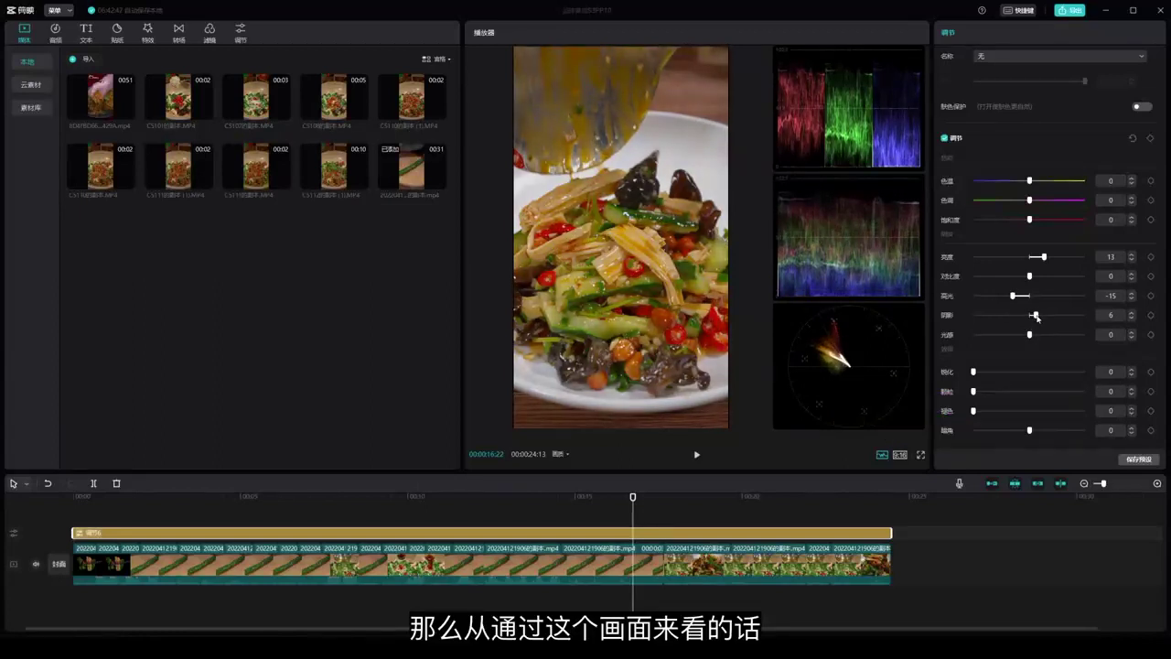
left_click_drag(1036, 316, 1036, 316)
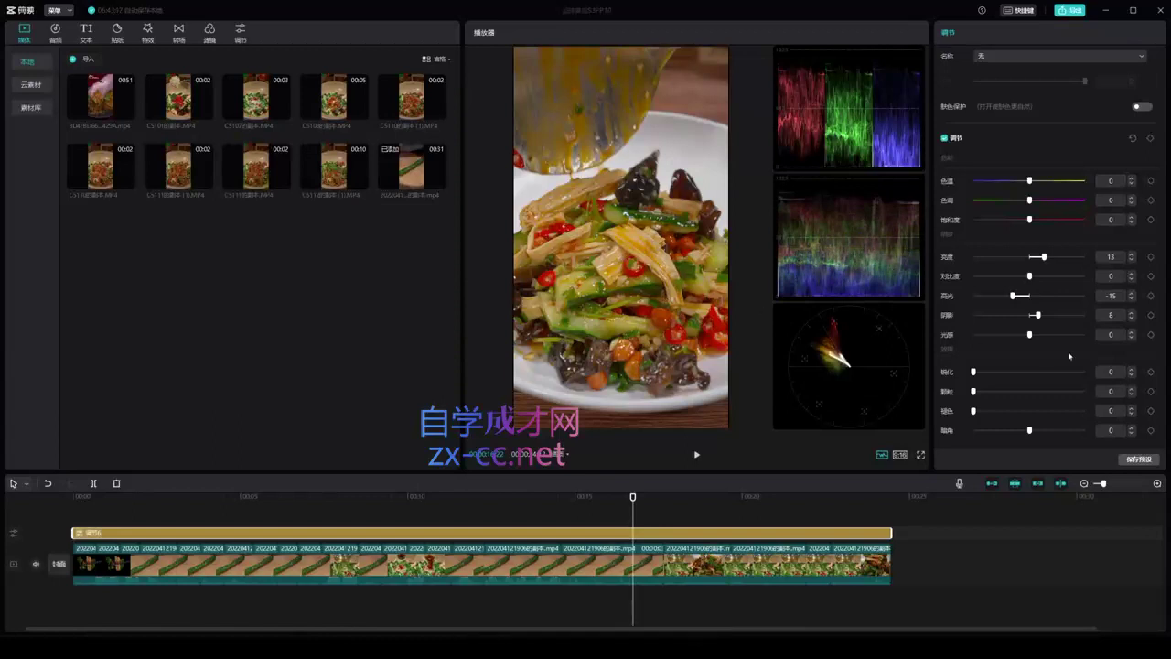
Try a light sense (光感) of 14 on the adjustment layer, and settle on -16
left_click_drag(1030, 335, 1046, 335)
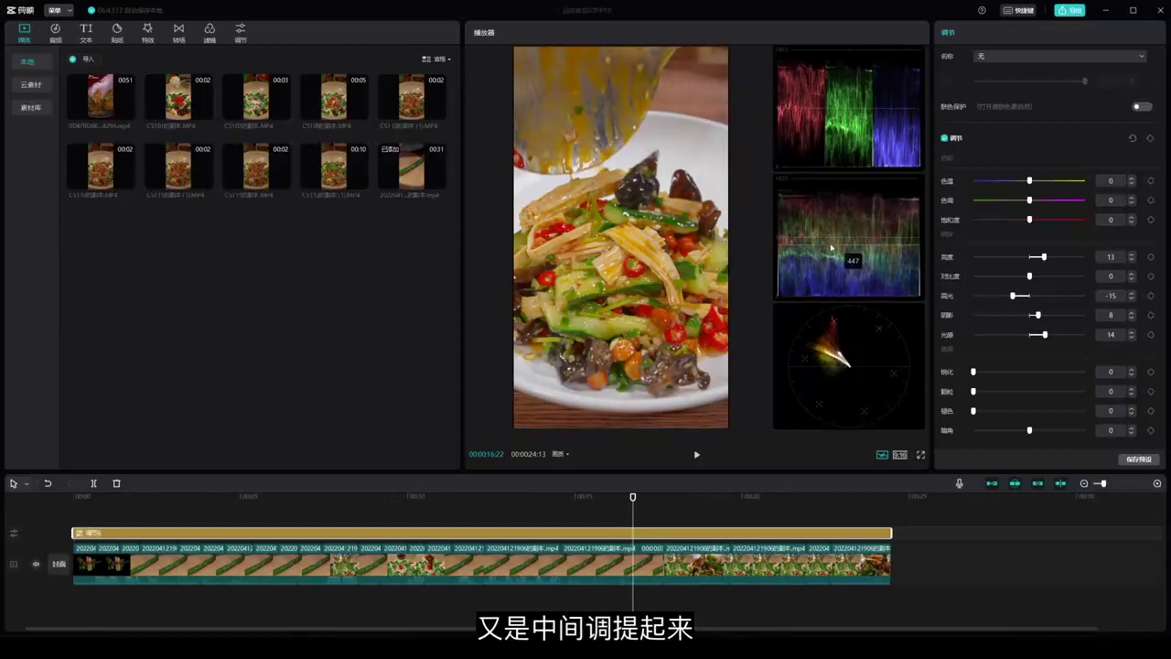
mouse_move(1045, 335)
left_mouse_down()
mouse_move(1018, 335)
mouse_move(1029, 336)
left_mouse_up()
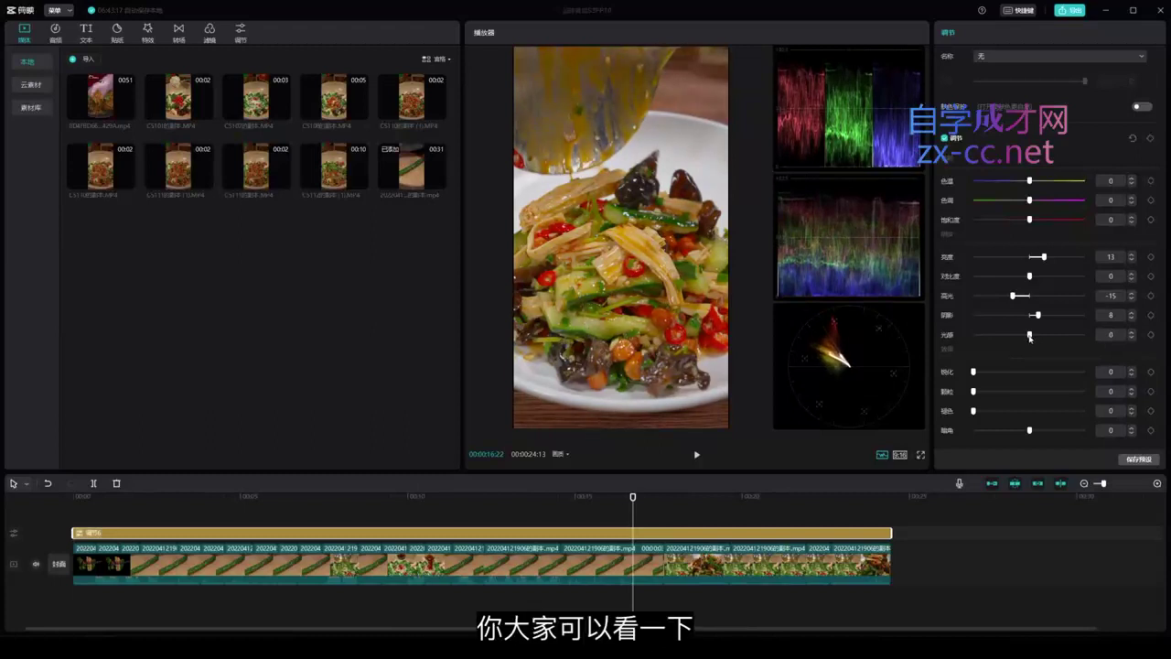
mouse_move(1031, 337)
left_mouse_down()
mouse_move(1008, 359)
mouse_move(980, 339)
mouse_move(1054, 353)
mouse_move(1031, 355)
mouse_move(1025, 336)
left_mouse_up()
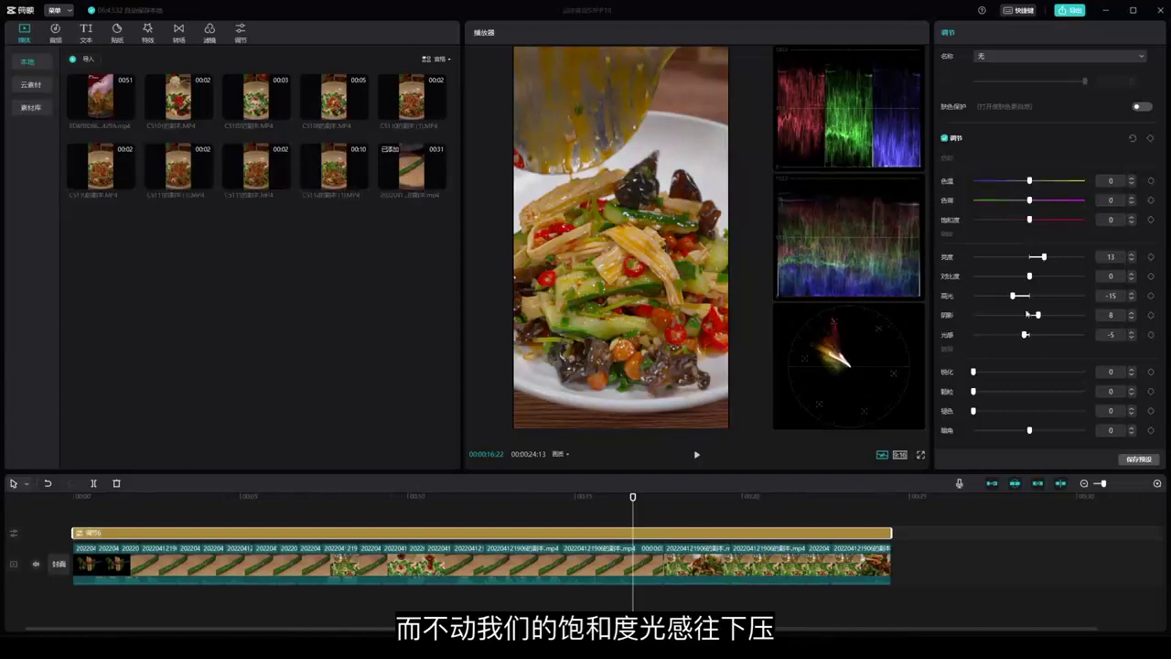
left_click_drag(1026, 336, 1013, 342)
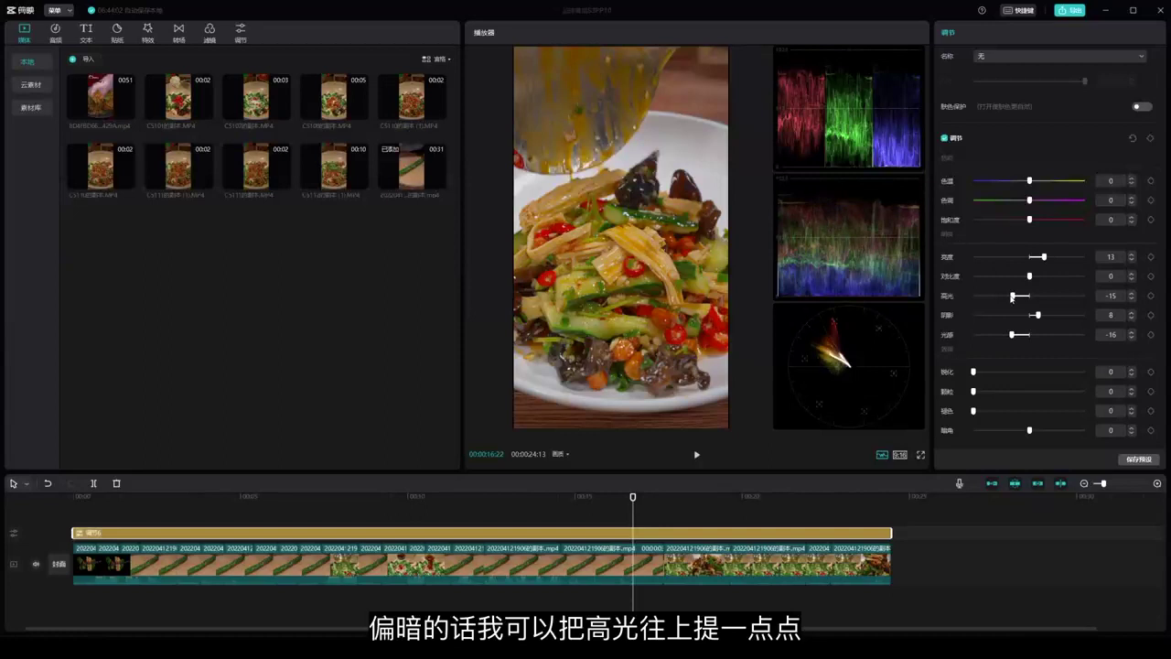
Raise the adjustment layer's highlights to -10 and its brightness to 16
left_click_drag(1013, 298, 1019, 298)
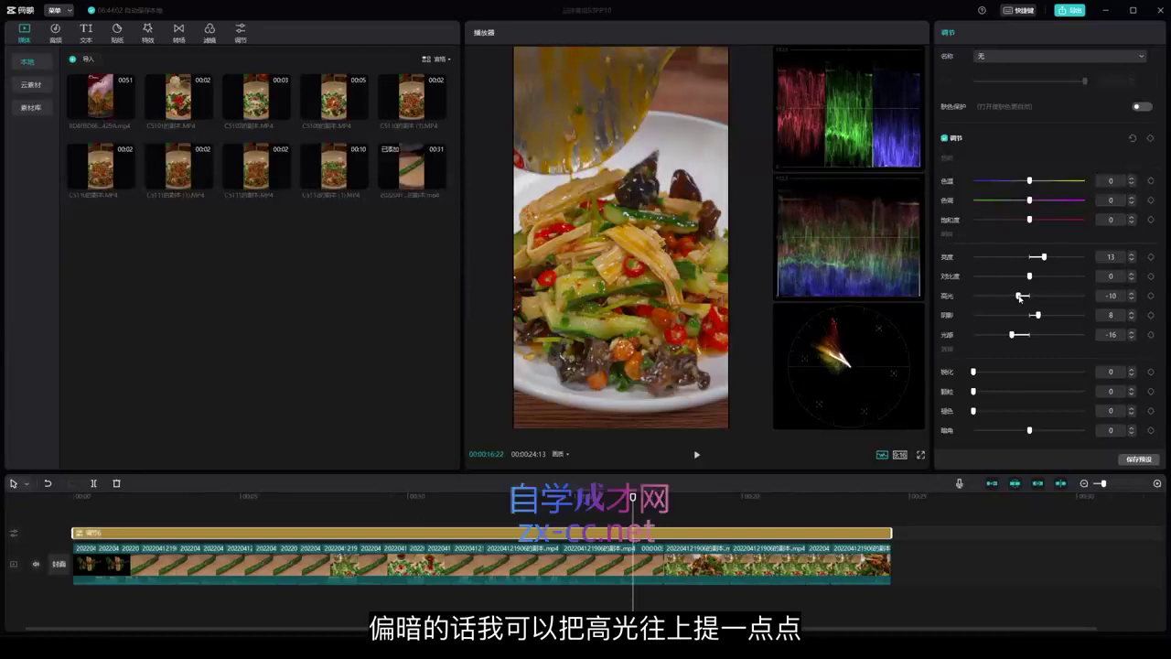
left_click(1133, 255)
left_click(1132, 255)
left_click(1133, 255)
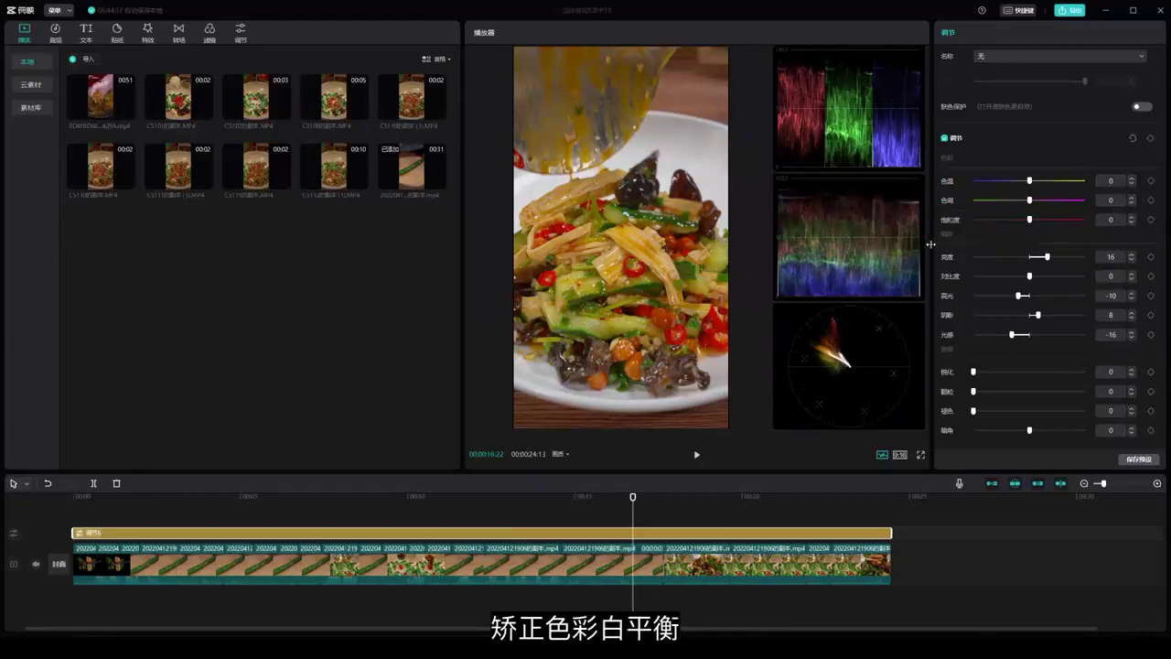
Cool the white balance by setting the adjustment layer's colour temperature to -9 and tint to -8
scroll(1019, 237, "up", 1)
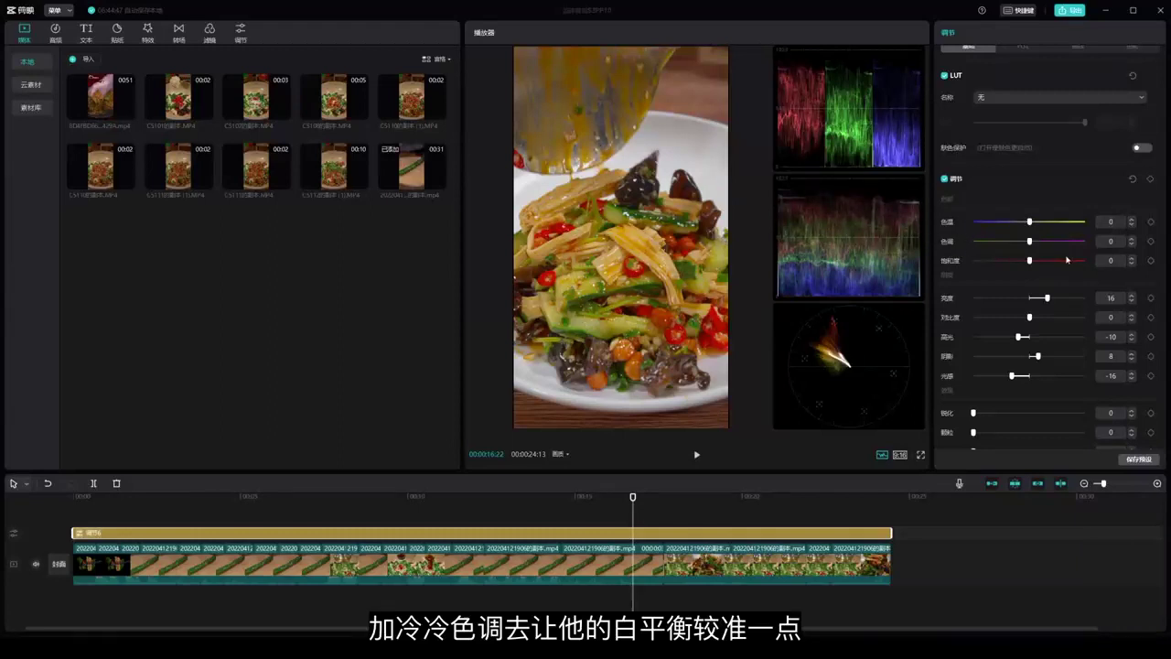
mouse_move(1030, 221)
left_mouse_down()
mouse_move(1016, 225)
mouse_move(1044, 225)
mouse_move(1020, 244)
mouse_move(1046, 246)
mouse_move(1030, 244)
left_mouse_up()
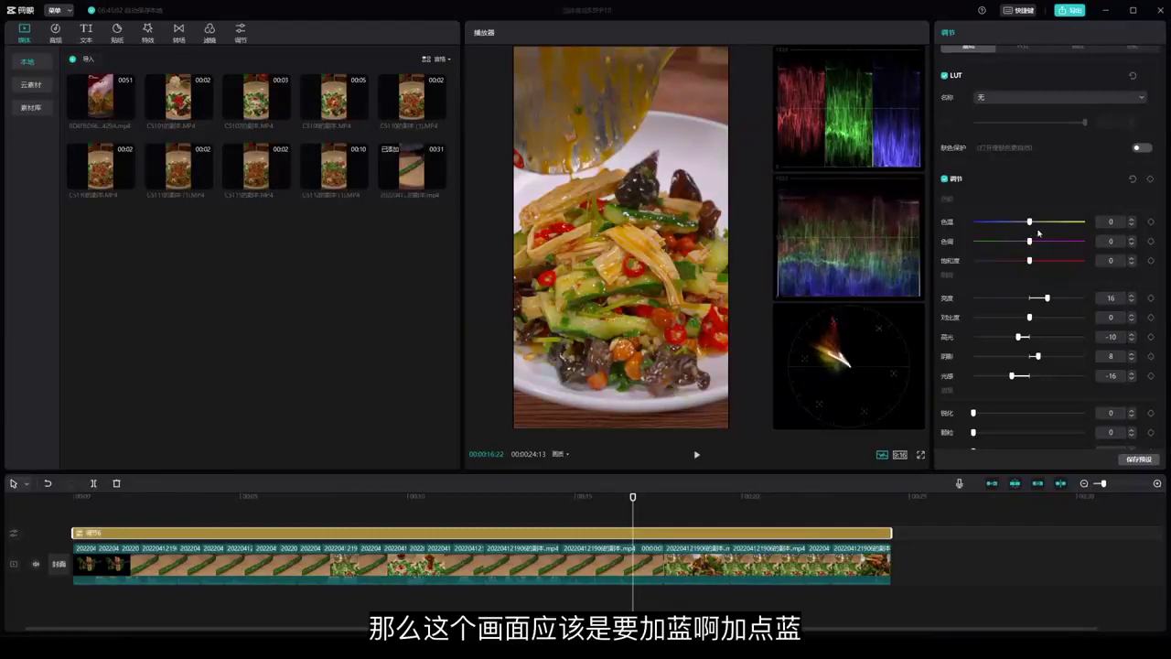
left_click_drag(1019, 227, 1020, 225)
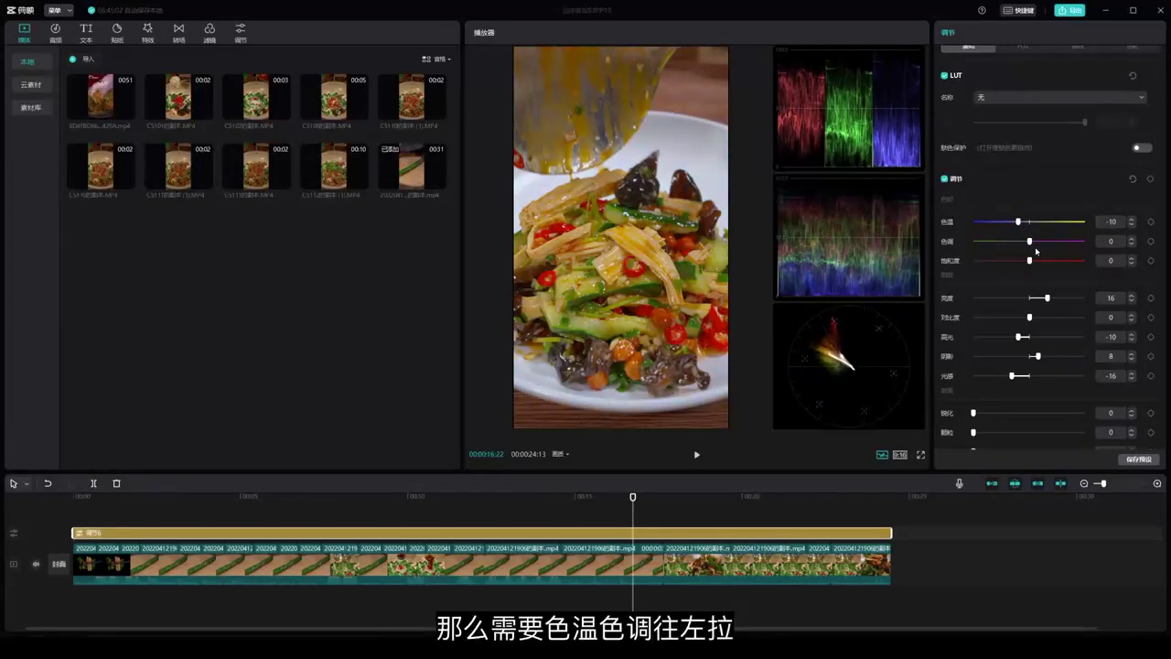
left_click_drag(1018, 222, 1018, 246)
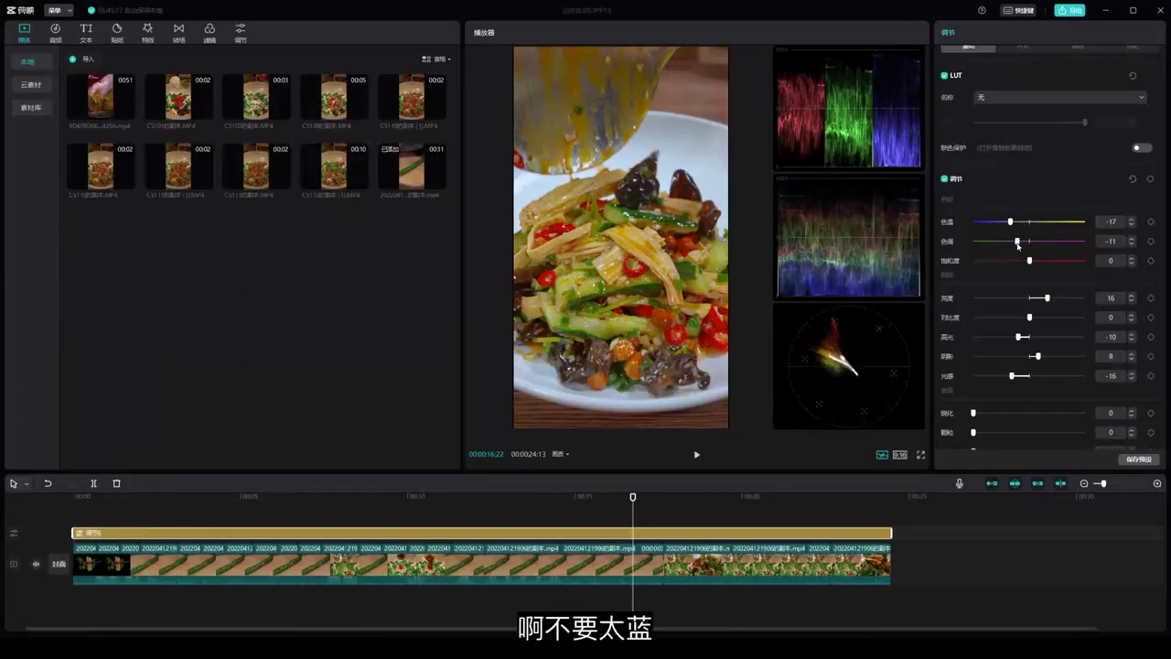
left_click(1017, 228)
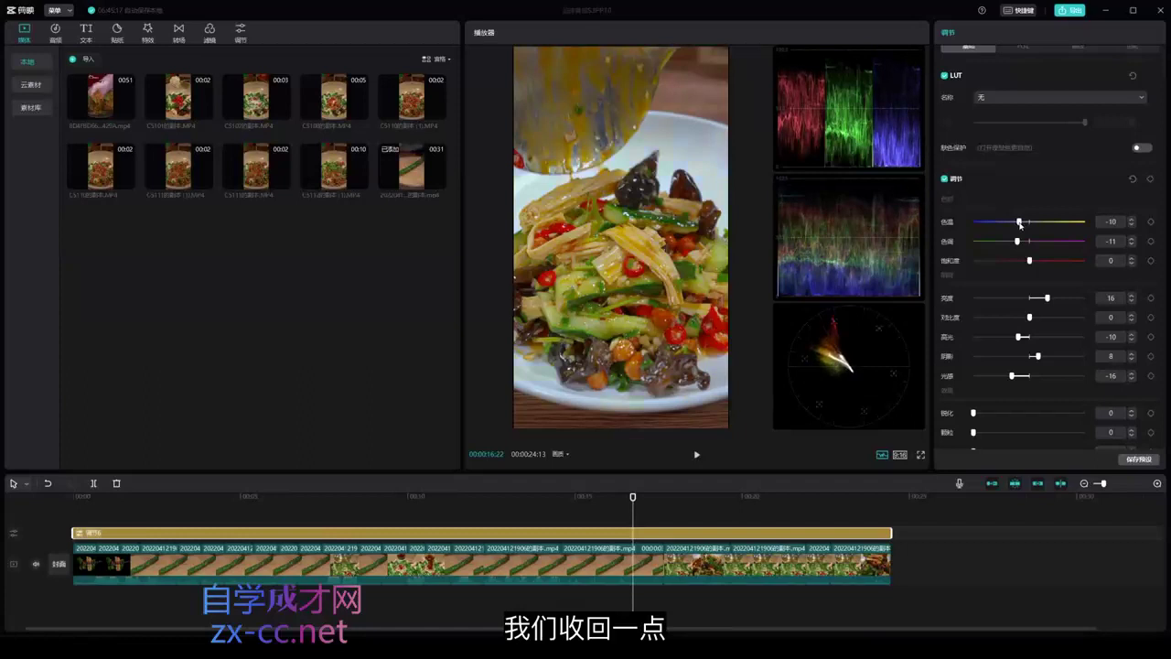
left_click_drag(1018, 242, 1022, 243)
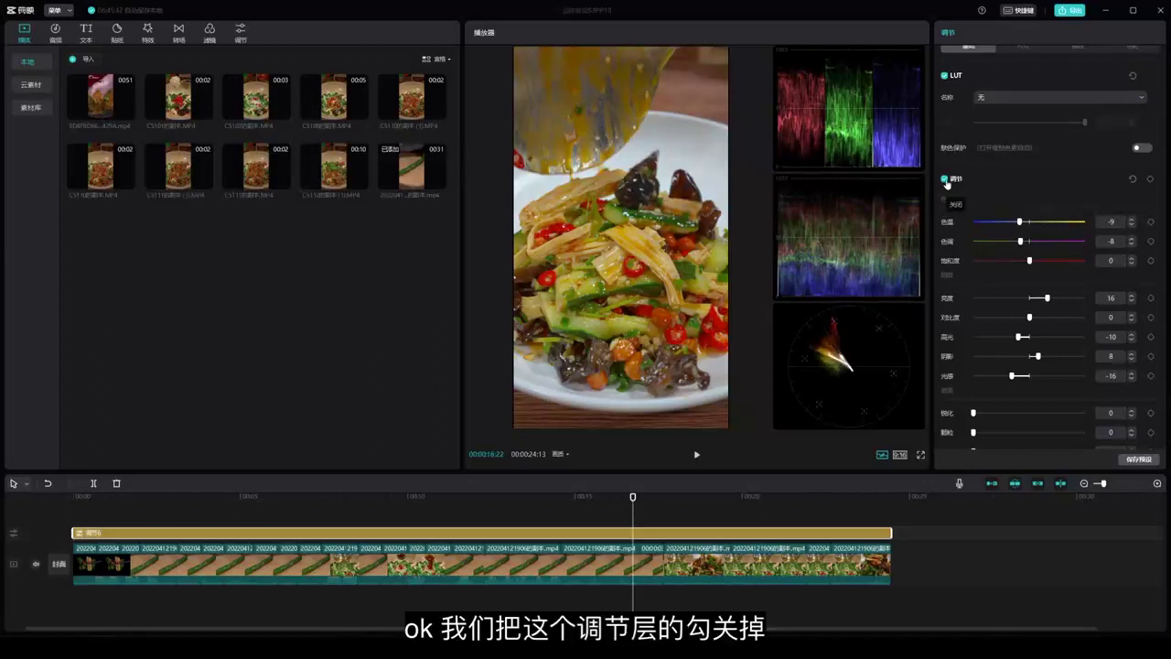
Compare the picture before and after grading by switching the adjustment layer's basic adjustments off and on twice
left_click(947, 184)
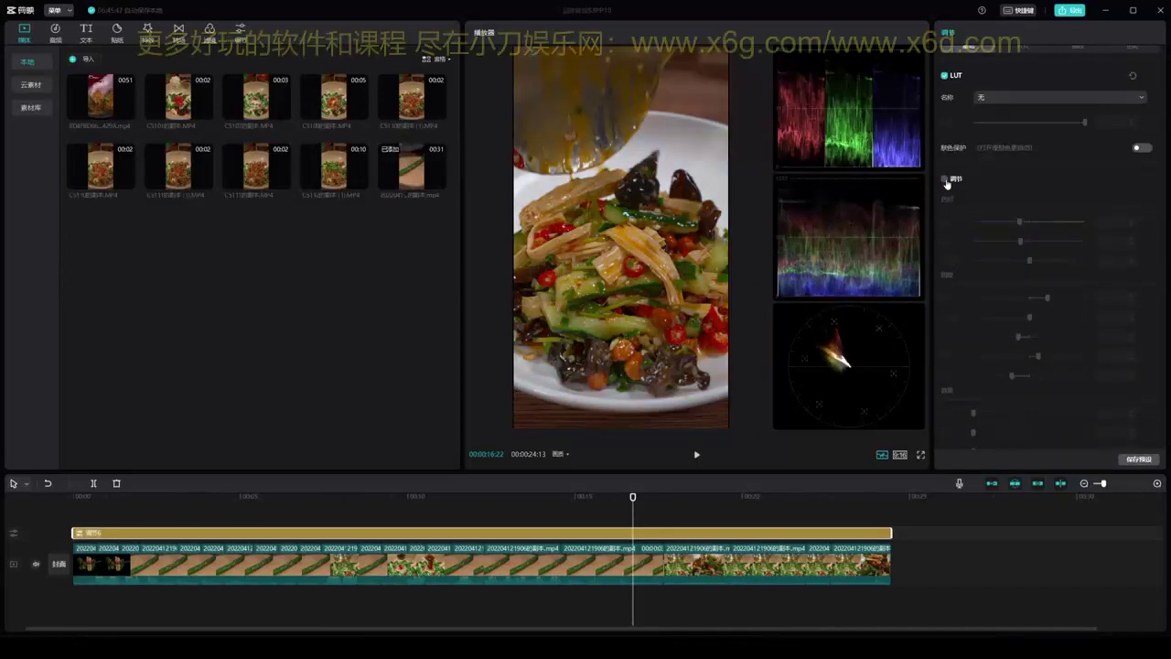
left_click(947, 183)
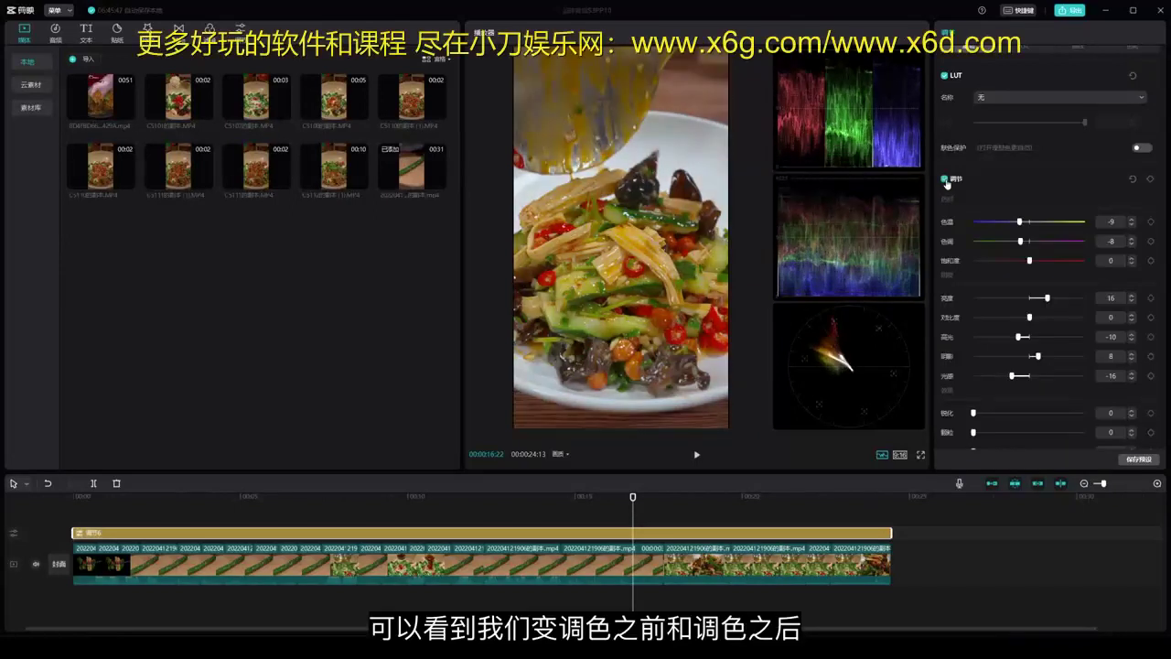
left_click(947, 183)
left_click(947, 184)
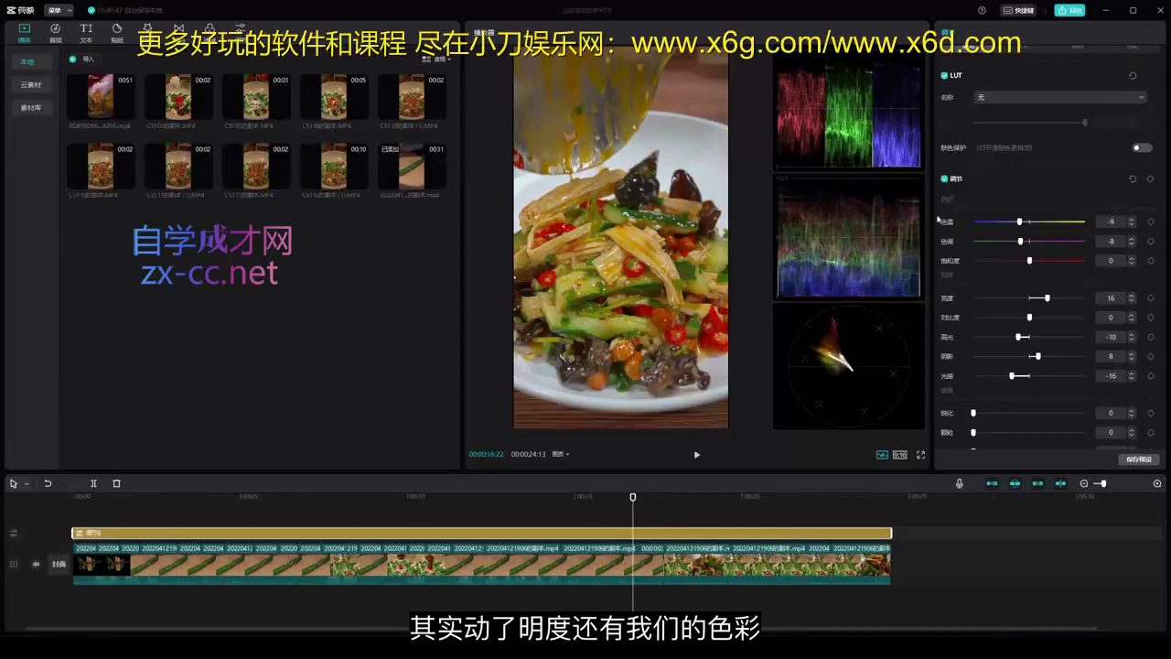
In the HSL settings, set the green channel's hue to 51, saturation to 8 and brightness to 16
scroll(944, 203, "up", 1)
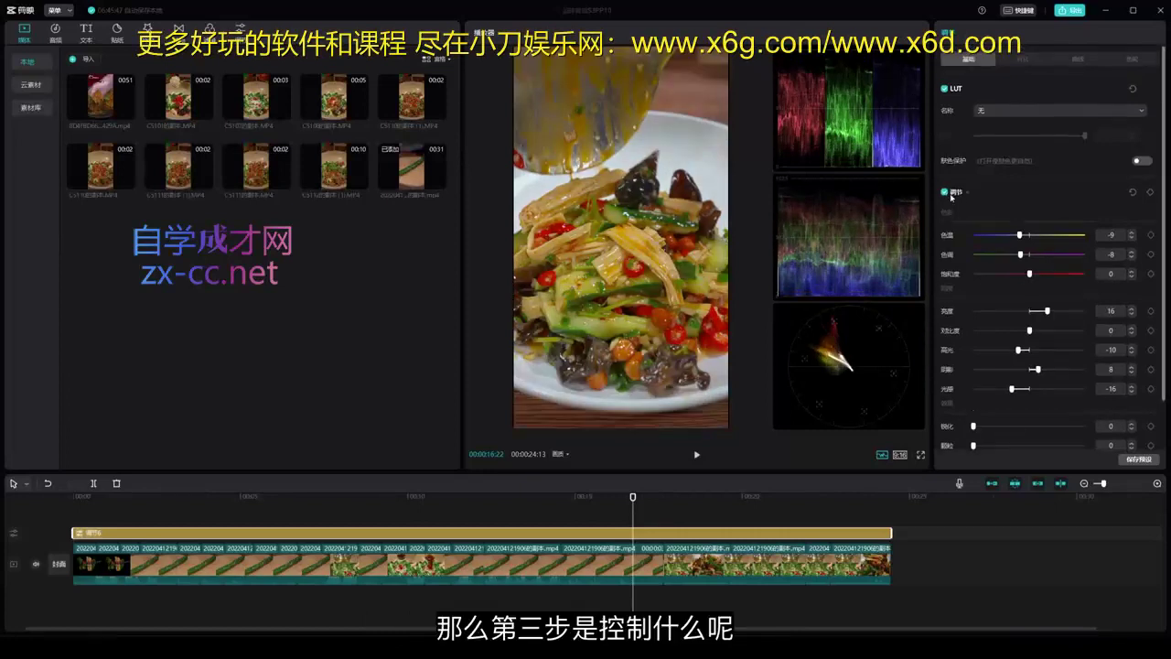
left_click(1023, 59)
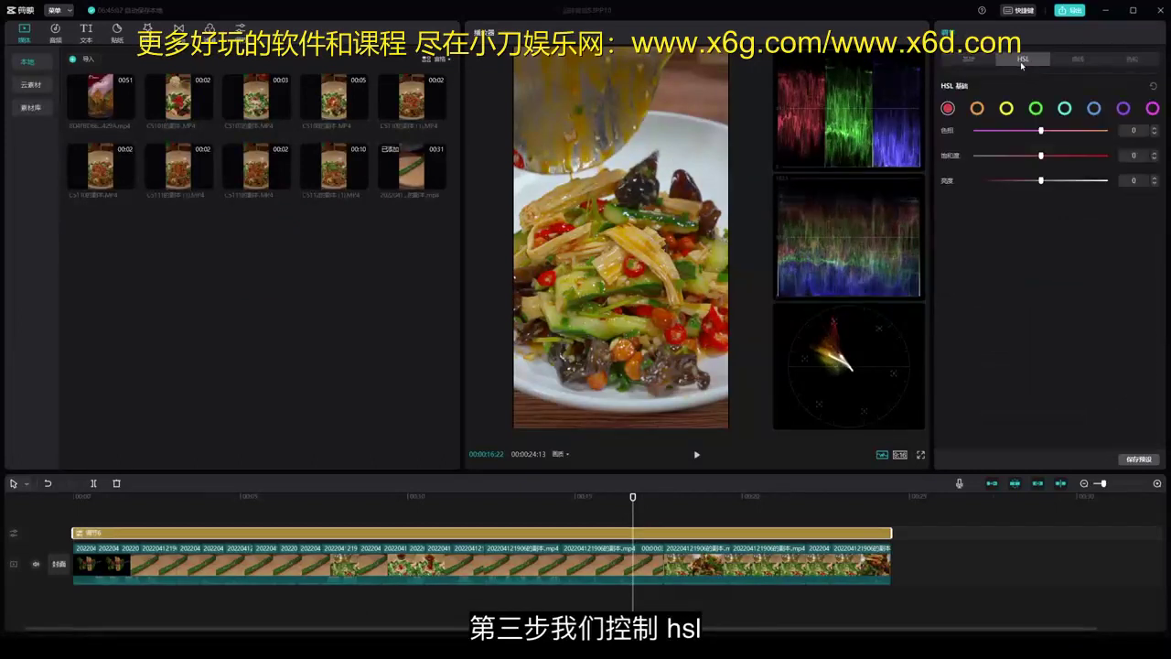
left_click(1036, 108)
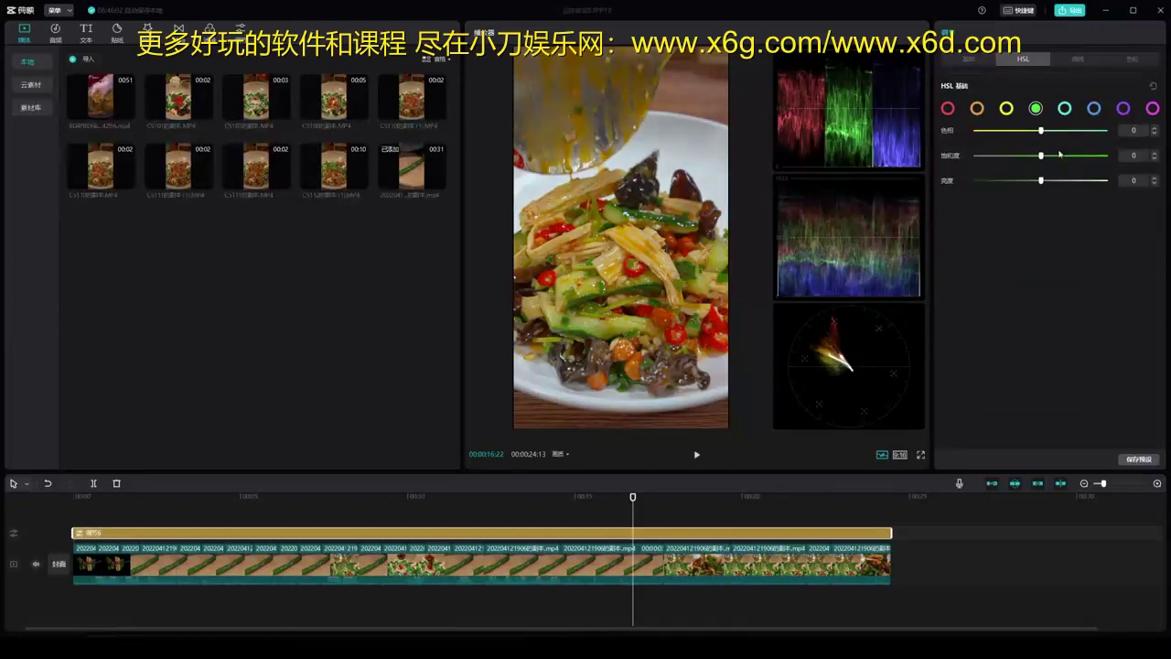
left_click_drag(1041, 131, 1076, 137)
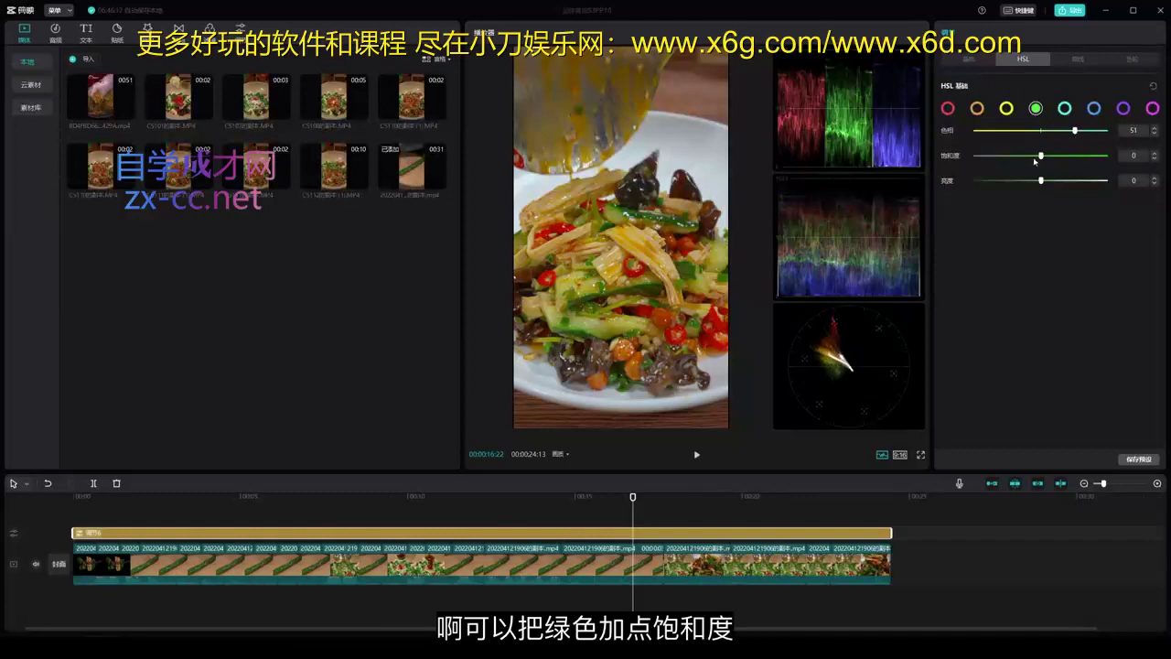
mouse_move(1042, 156)
left_mouse_down()
mouse_move(1061, 182)
mouse_move(1053, 190)
mouse_move(1051, 172)
left_mouse_up()
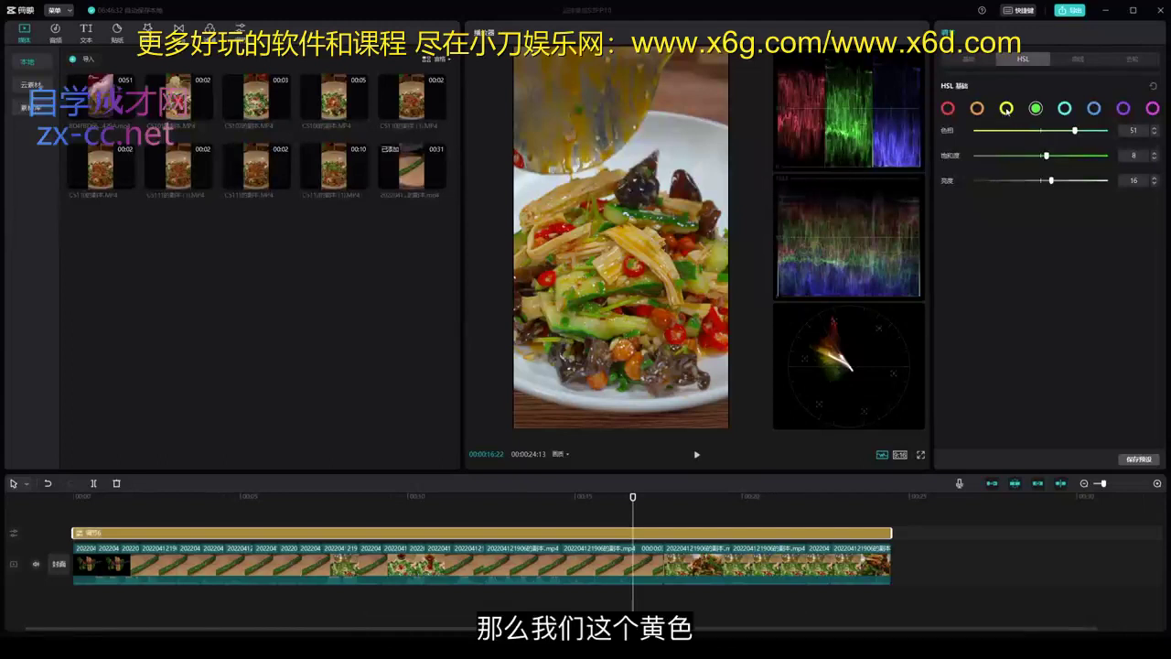
Set the yellow HSL channel's hue to -11 and brightness to 7
left_click(1006, 108)
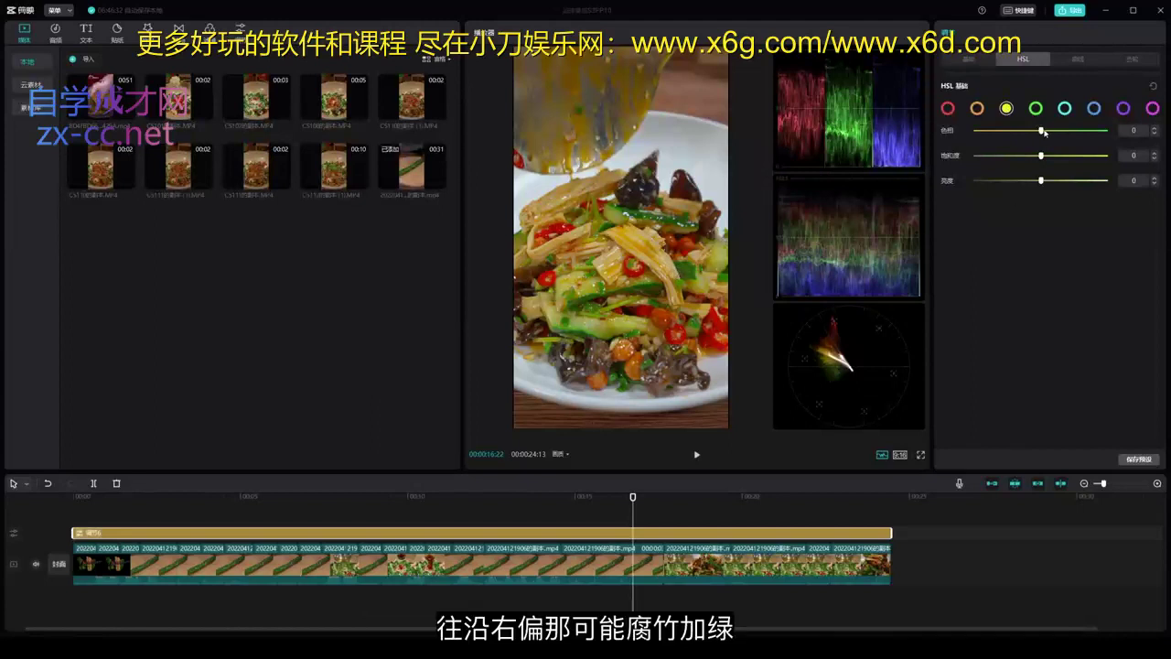
mouse_move(1043, 131)
left_mouse_down()
mouse_move(1060, 131)
mouse_move(1021, 150)
mouse_move(1034, 134)
left_mouse_up()
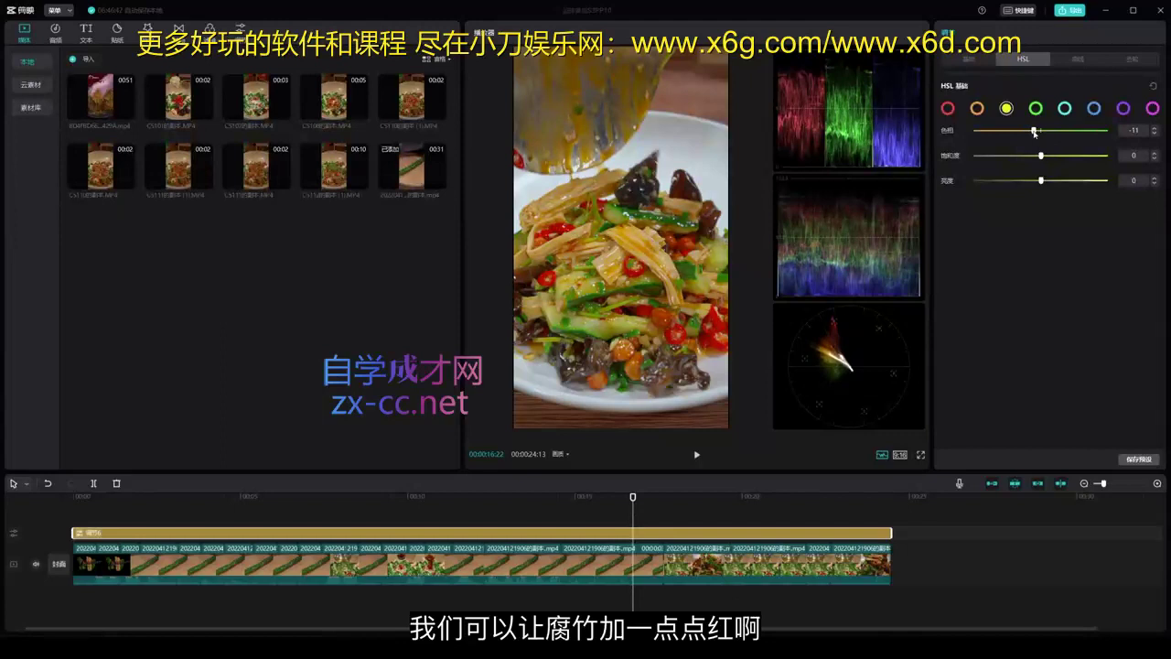
left_click_drag(1042, 180, 1046, 184)
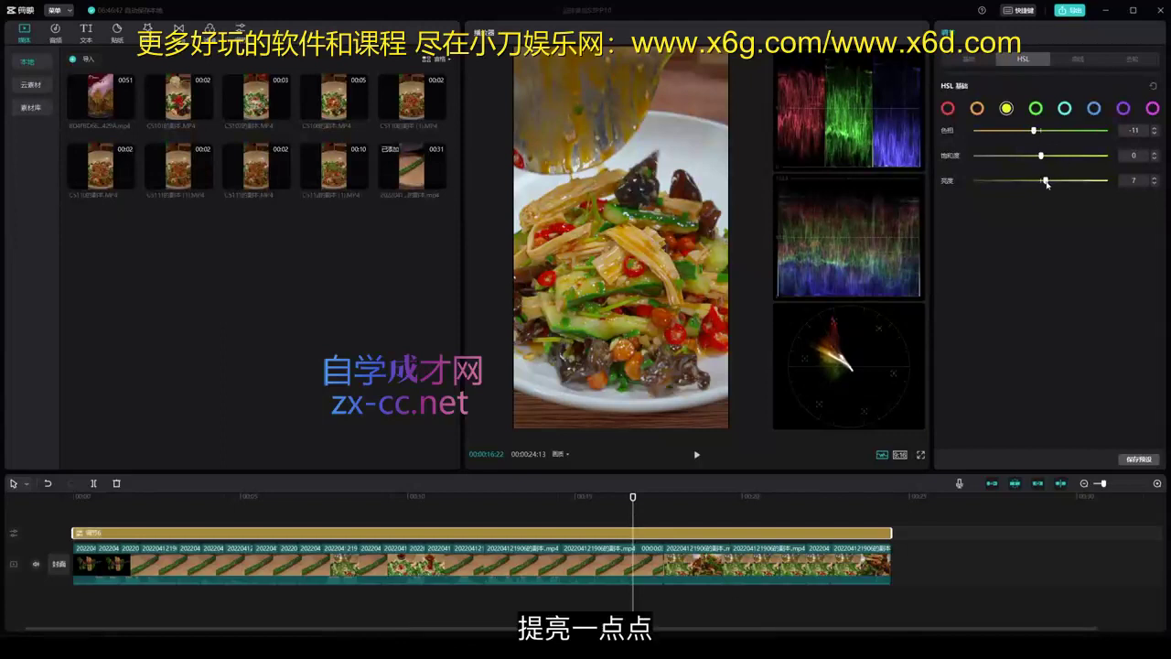
Lower the red HSL channel's saturation to -15 to make the dish look less red
left_click(948, 109)
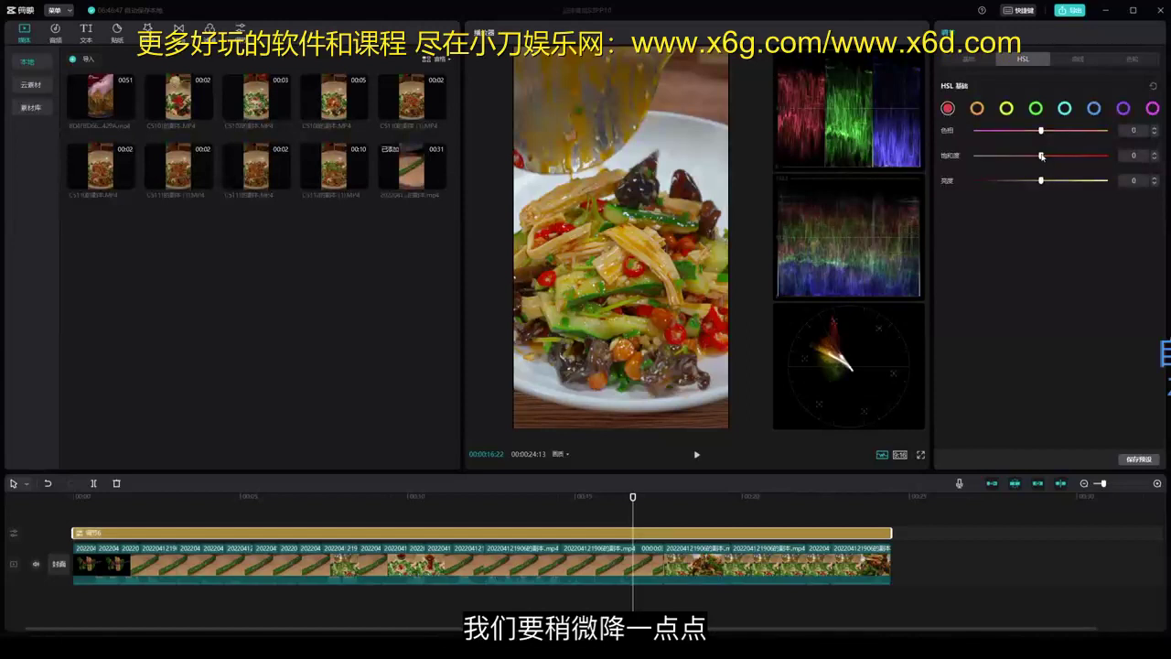
left_click_drag(1041, 155, 1037, 156)
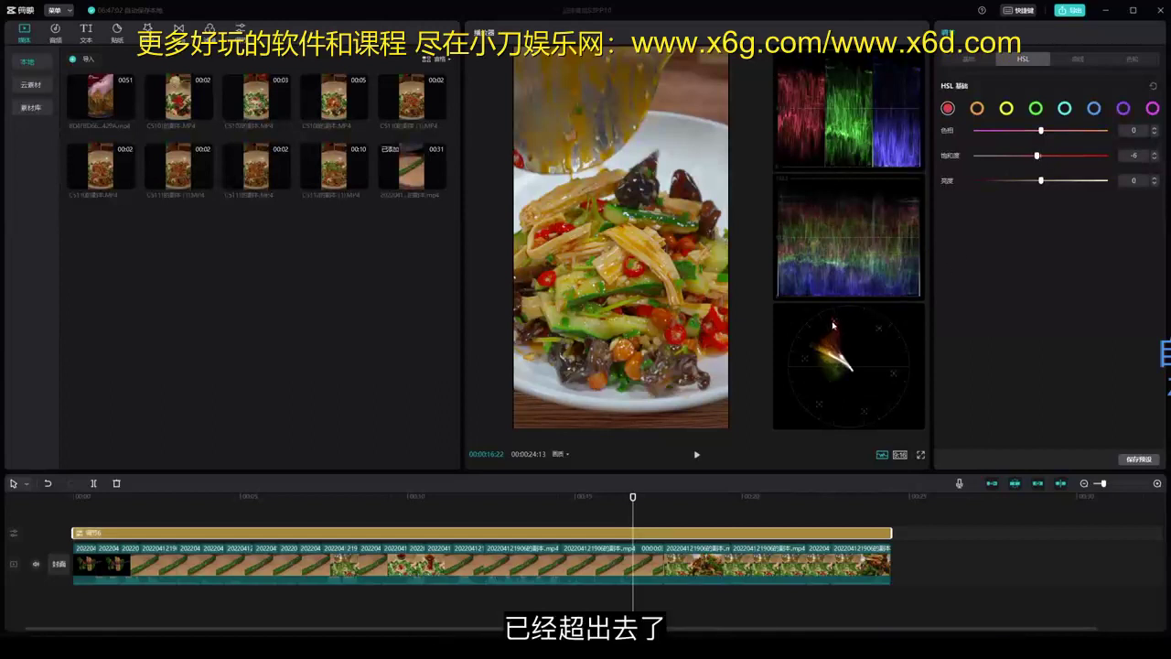
double_click(1038, 156)
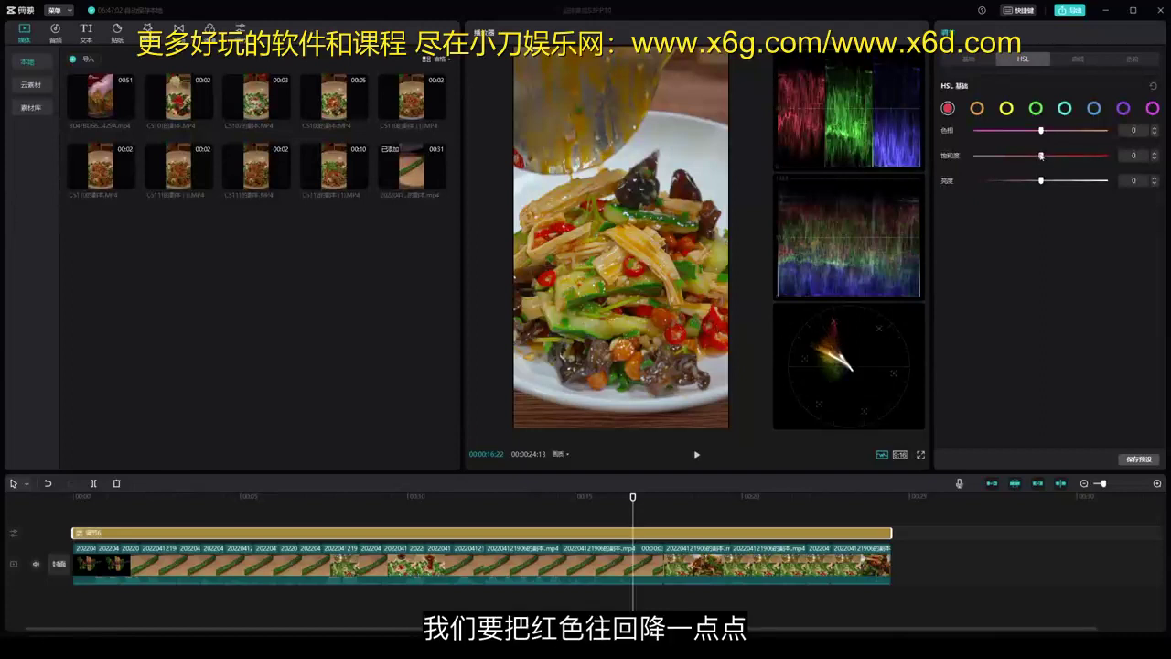
left_click_drag(1040, 157, 1034, 156)
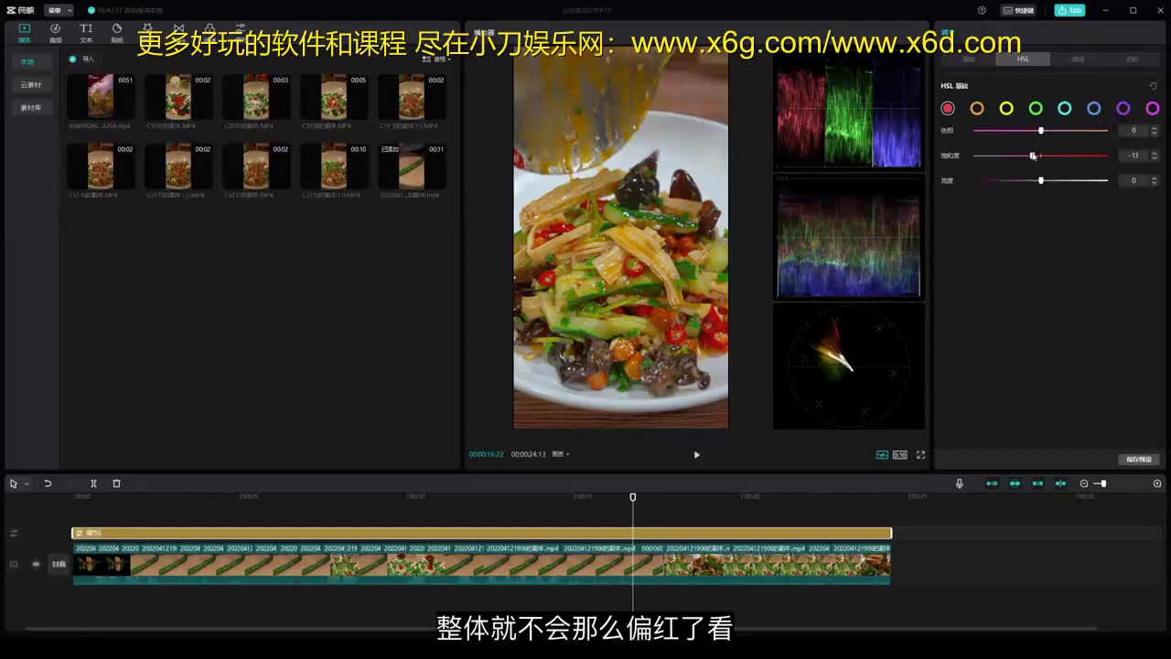
left_click_drag(1033, 155, 1030, 155)
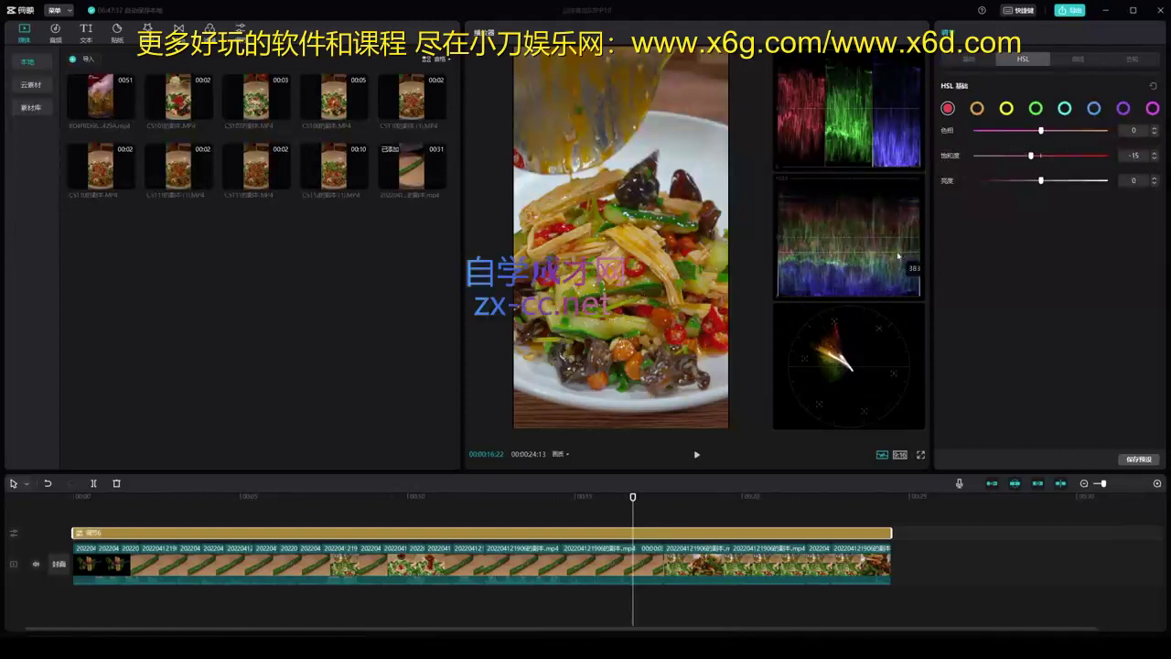
Shift the orange HSL channel's hue to 5 so the tofu skin looks slightly more yellow
left_click(977, 108)
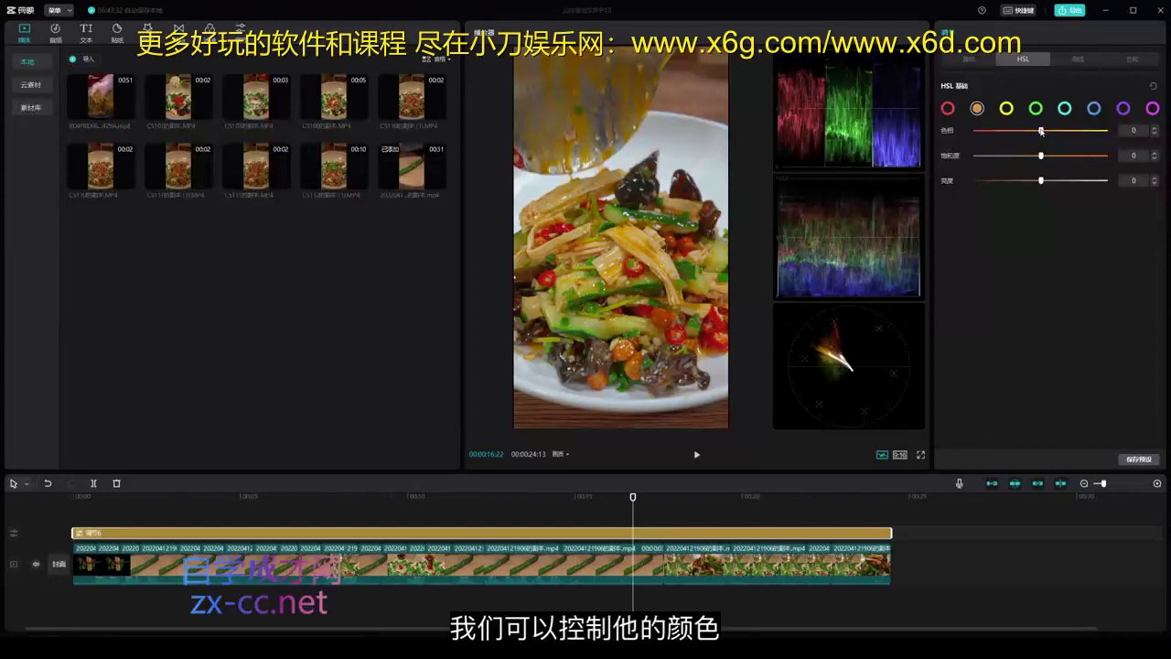
left_click_drag(1041, 131, 1041, 131)
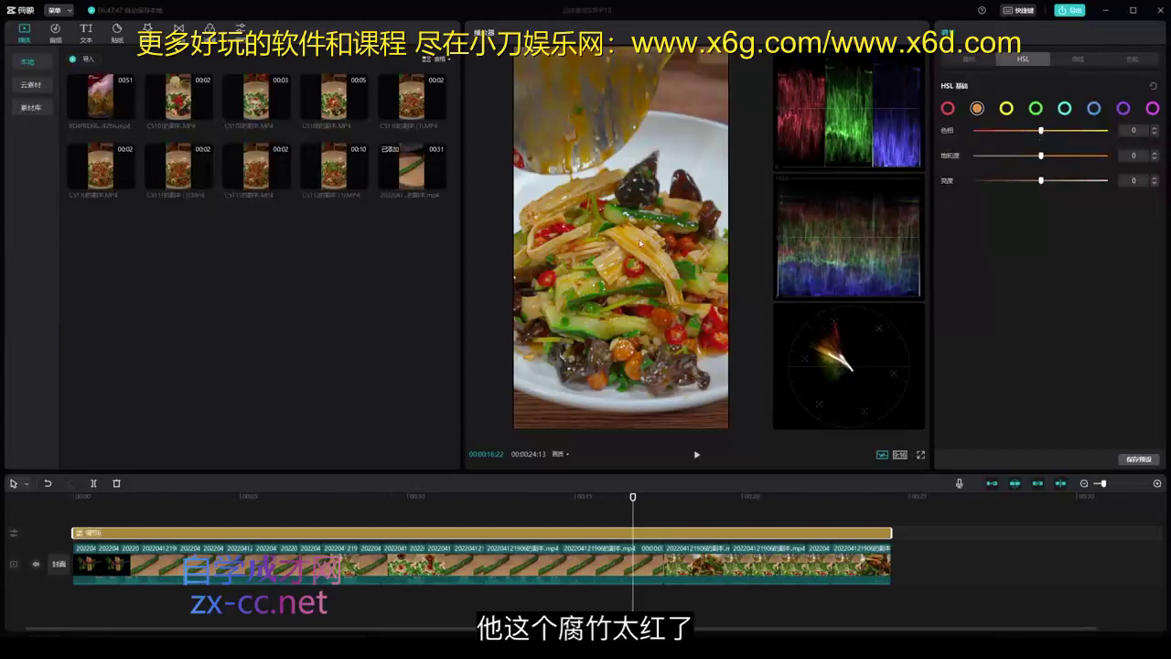
left_click(1155, 129)
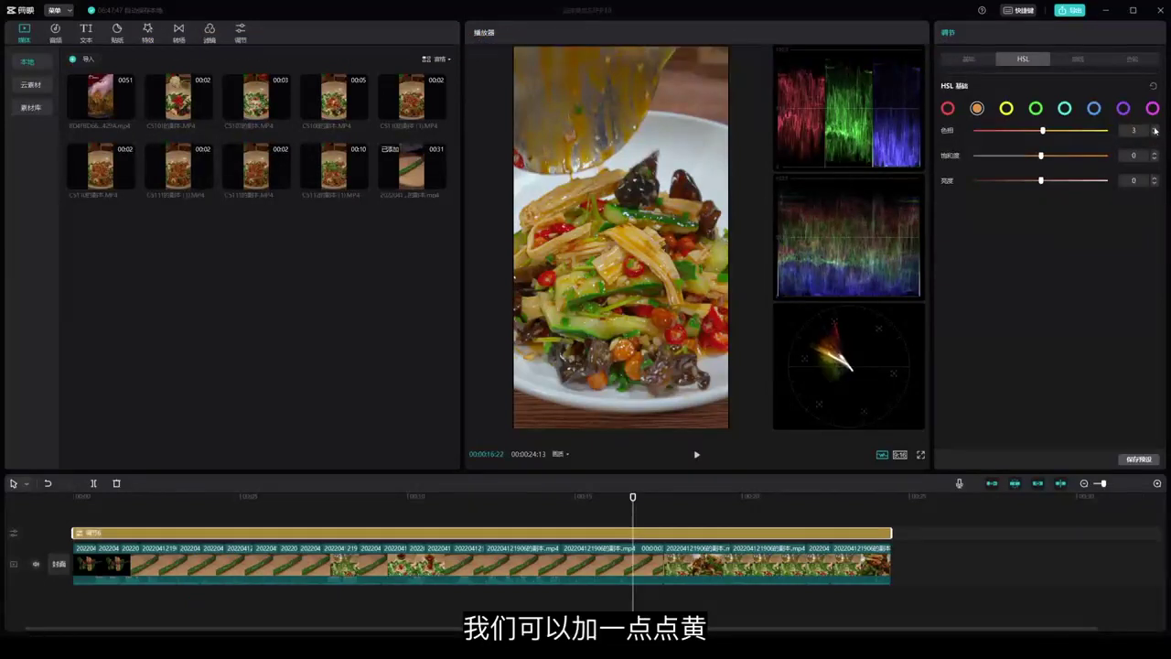
left_click(1154, 129)
left_click(1155, 129)
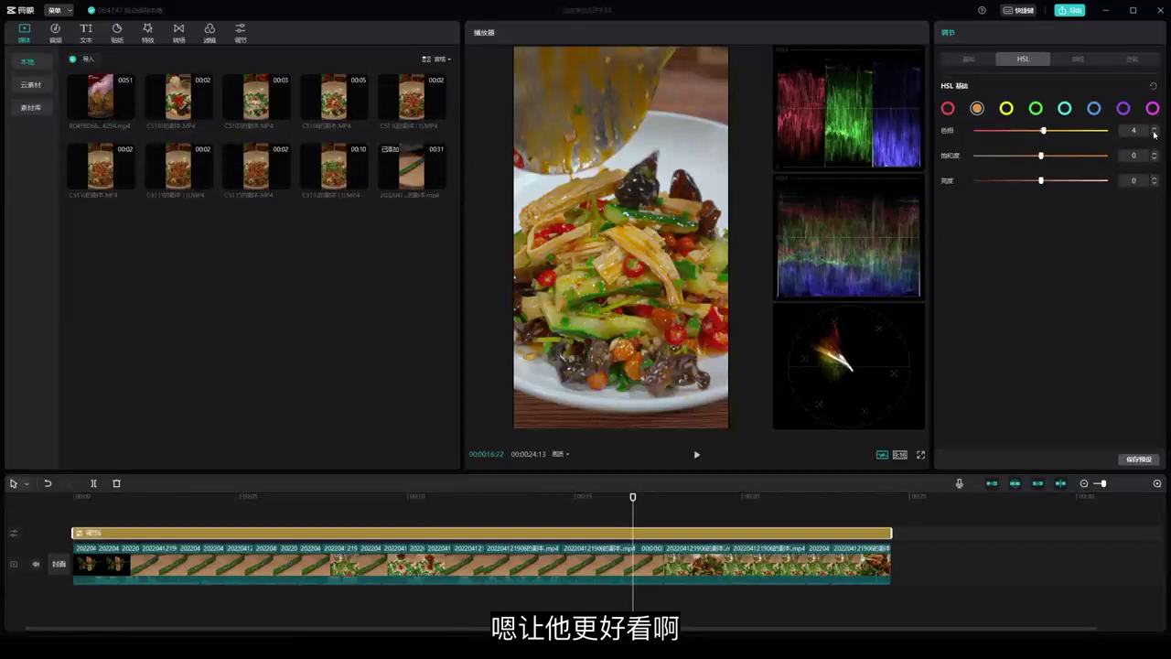
left_click(1154, 129)
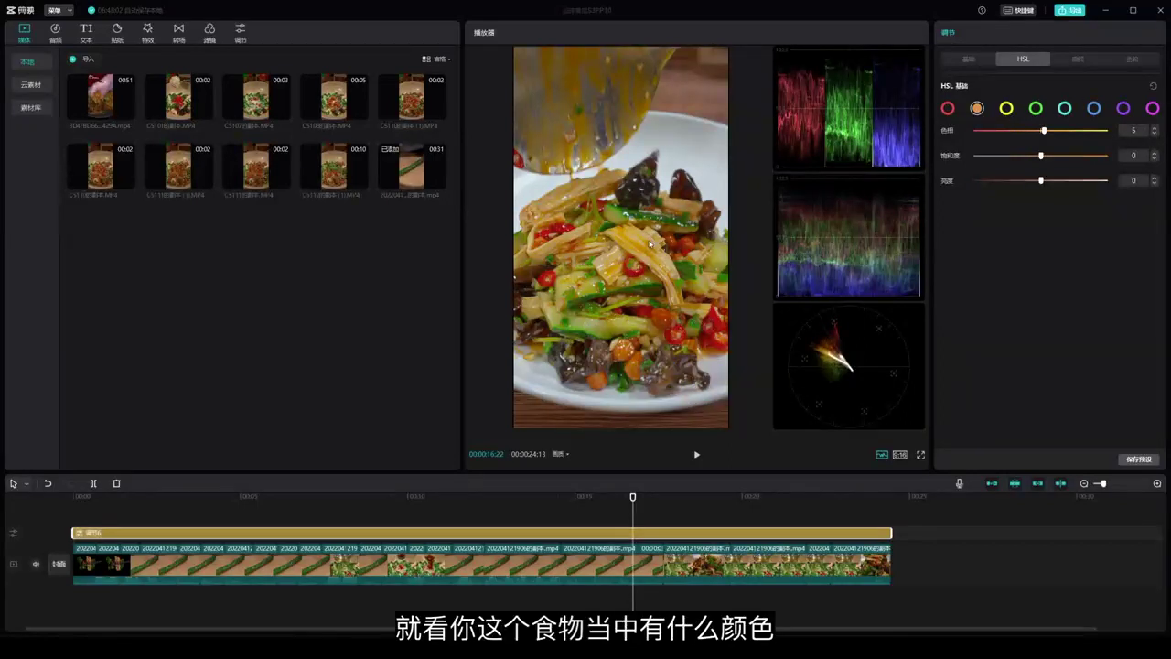
Review the HSL settings channel by channel, from red, orange, yellow and green through to the magenta, purple, cyan and blue channels
left_click(947, 109)
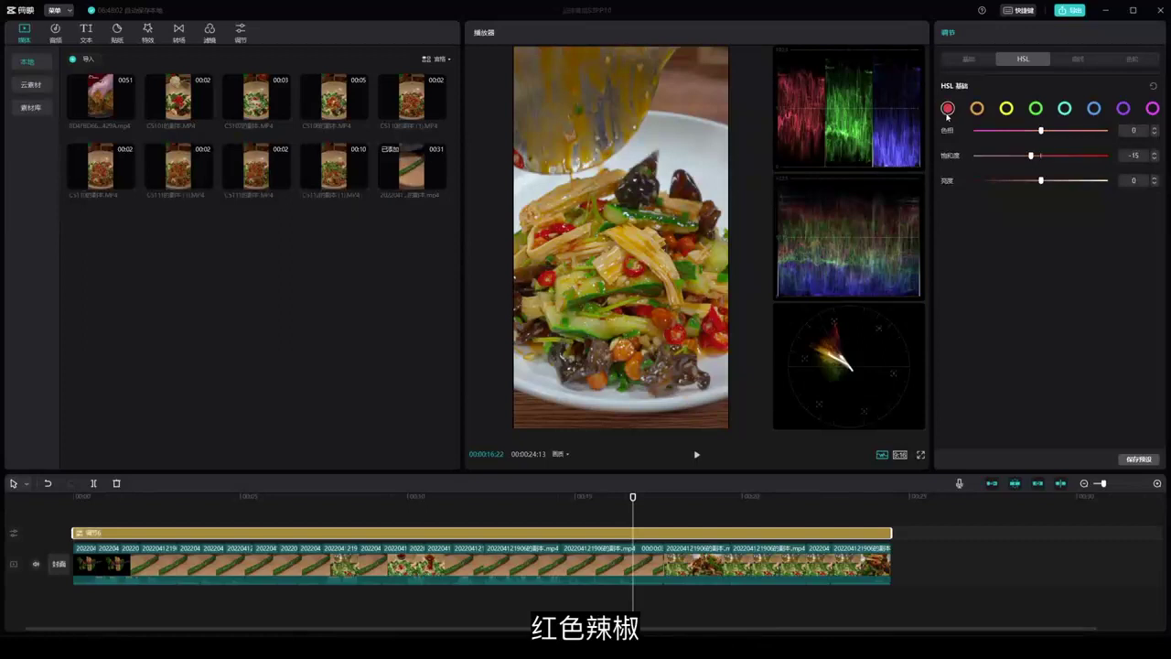
left_click(977, 109)
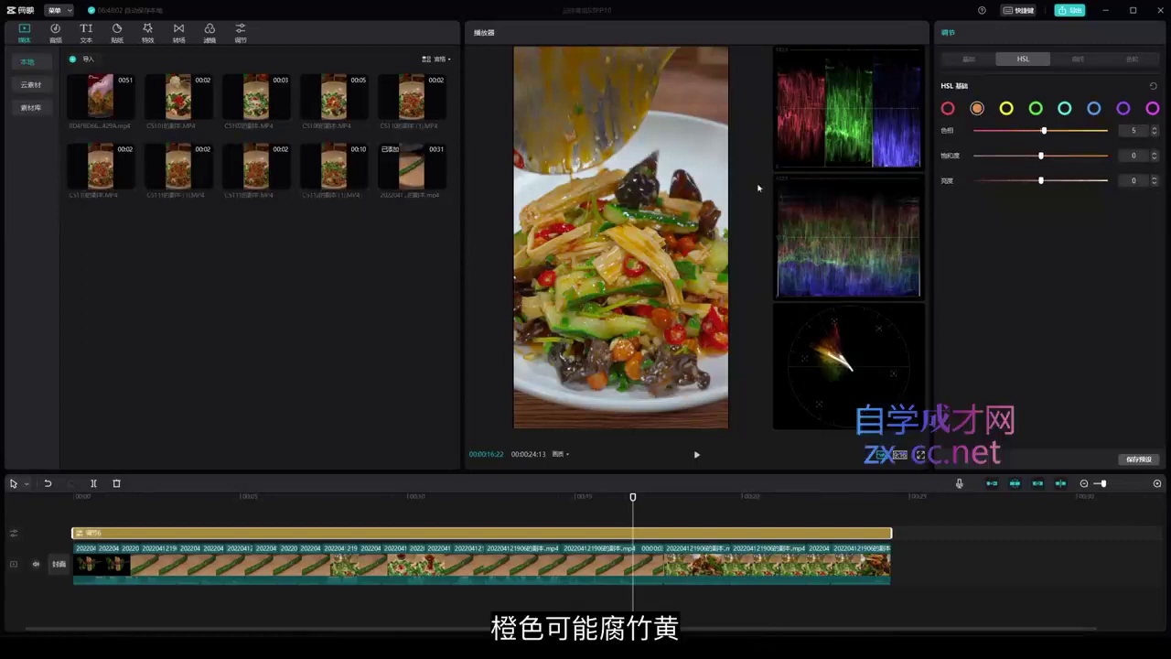
left_click(1007, 109)
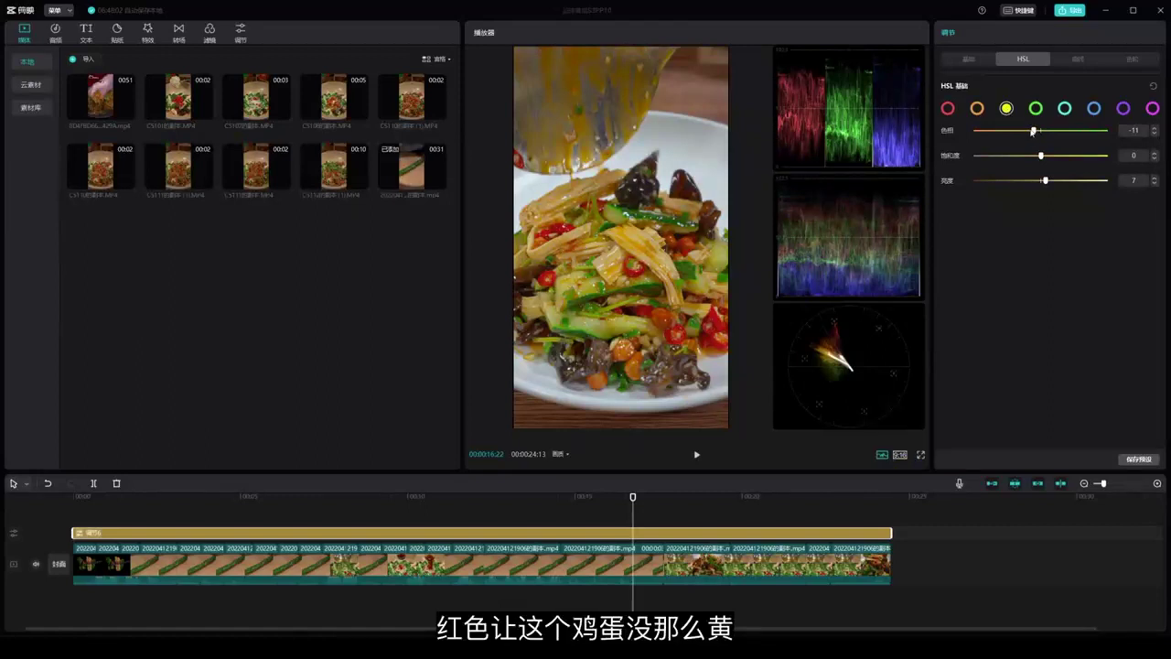
left_click(1036, 109)
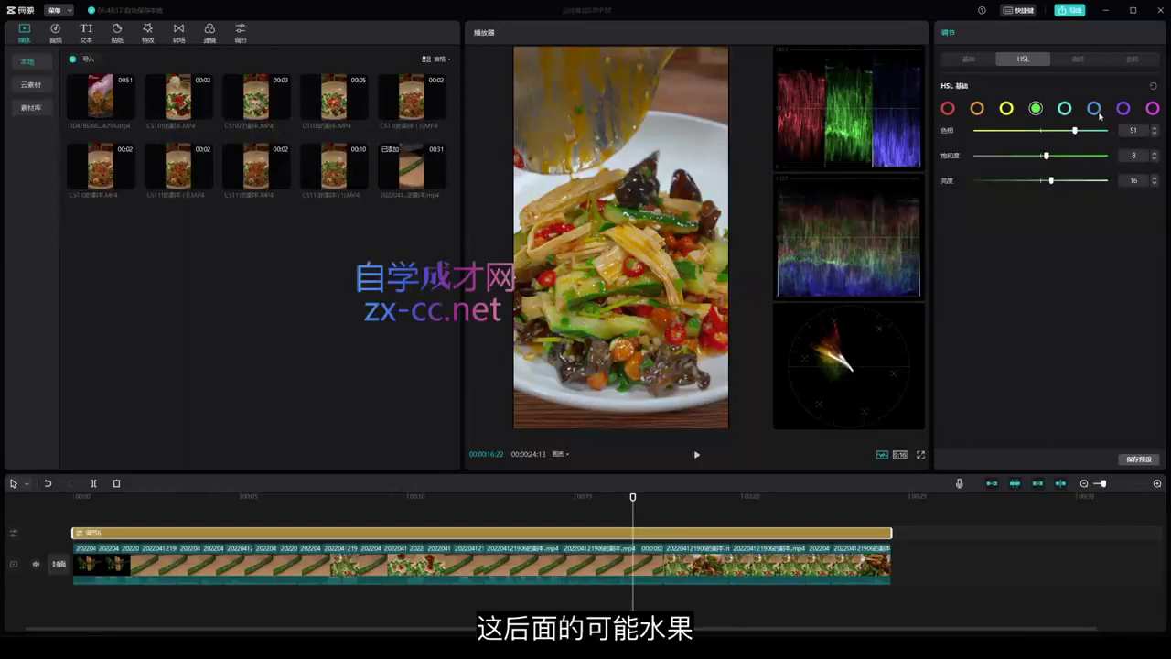
left_click(1152, 108)
left_click(1123, 109)
left_click(1153, 108)
left_click(1065, 109)
left_click(1094, 109)
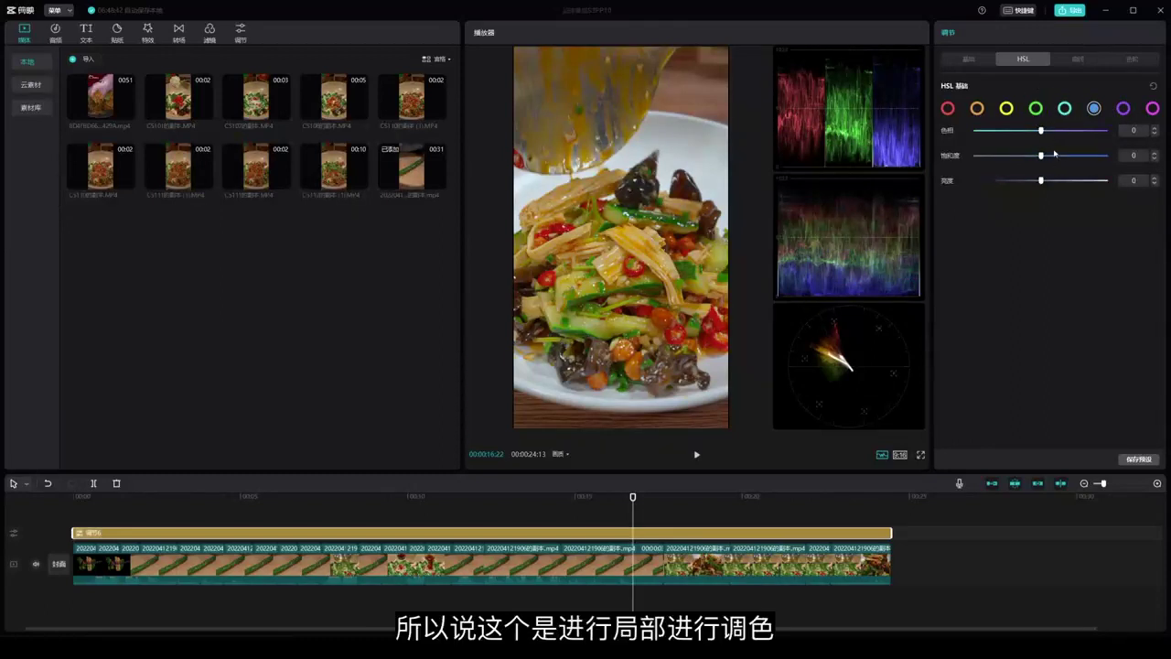
Set the sharpening to 30 in the adjustment layer's basic adjustments
left_click(987, 60)
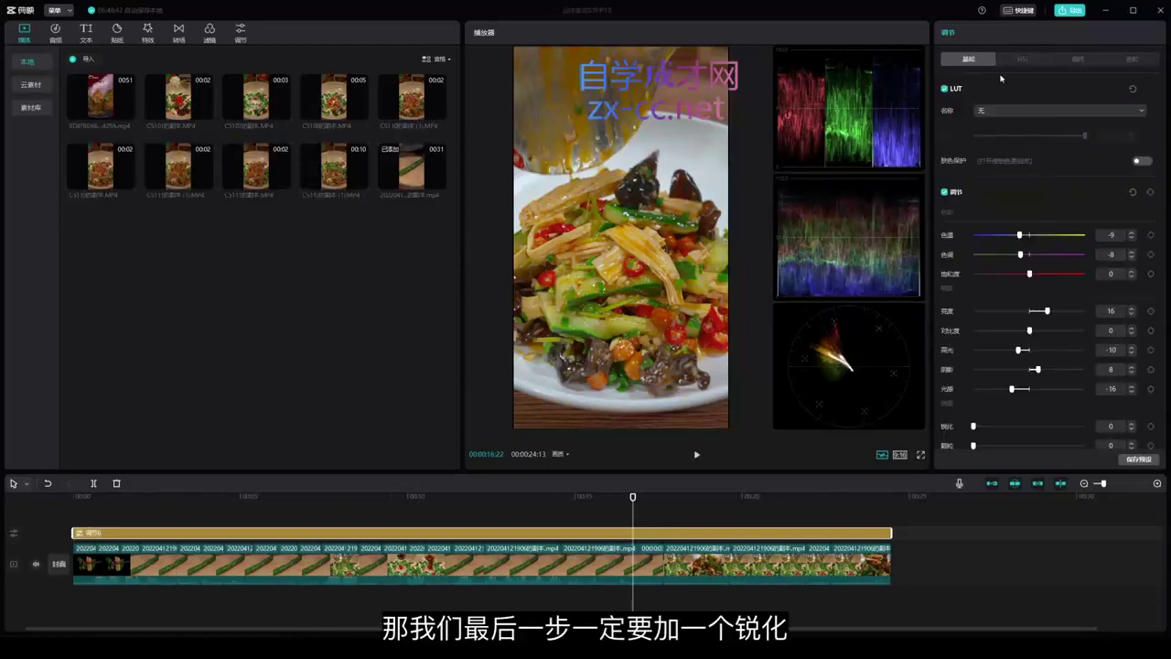
scroll(1053, 211, "down", 1)
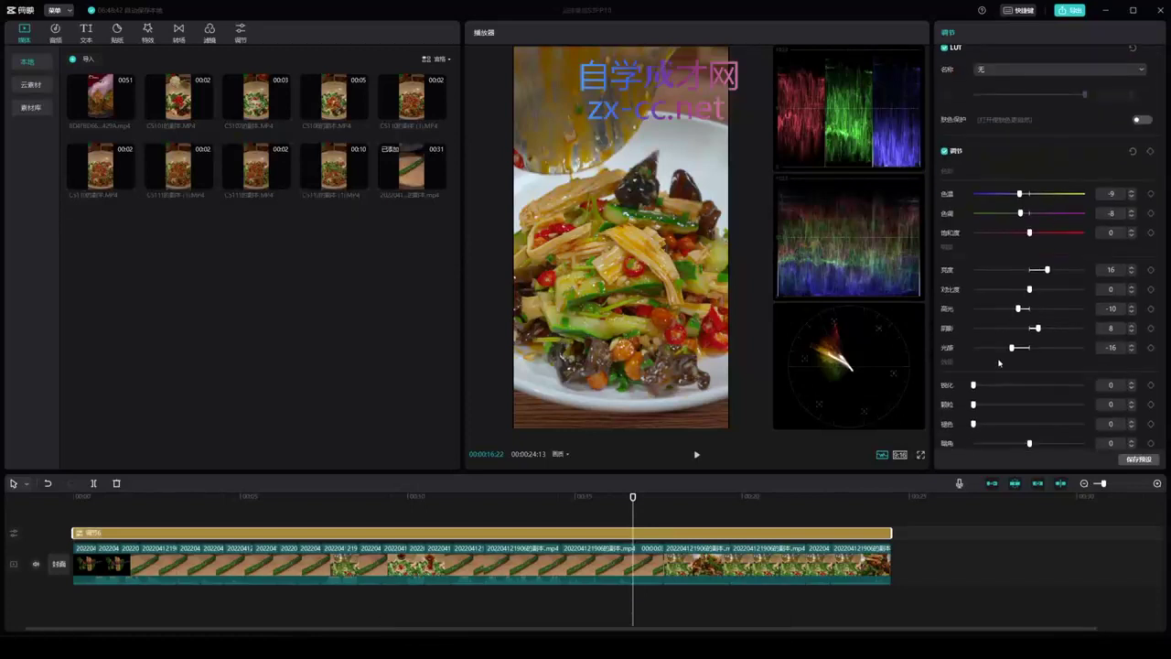
left_click_drag(998, 389, 1009, 389)
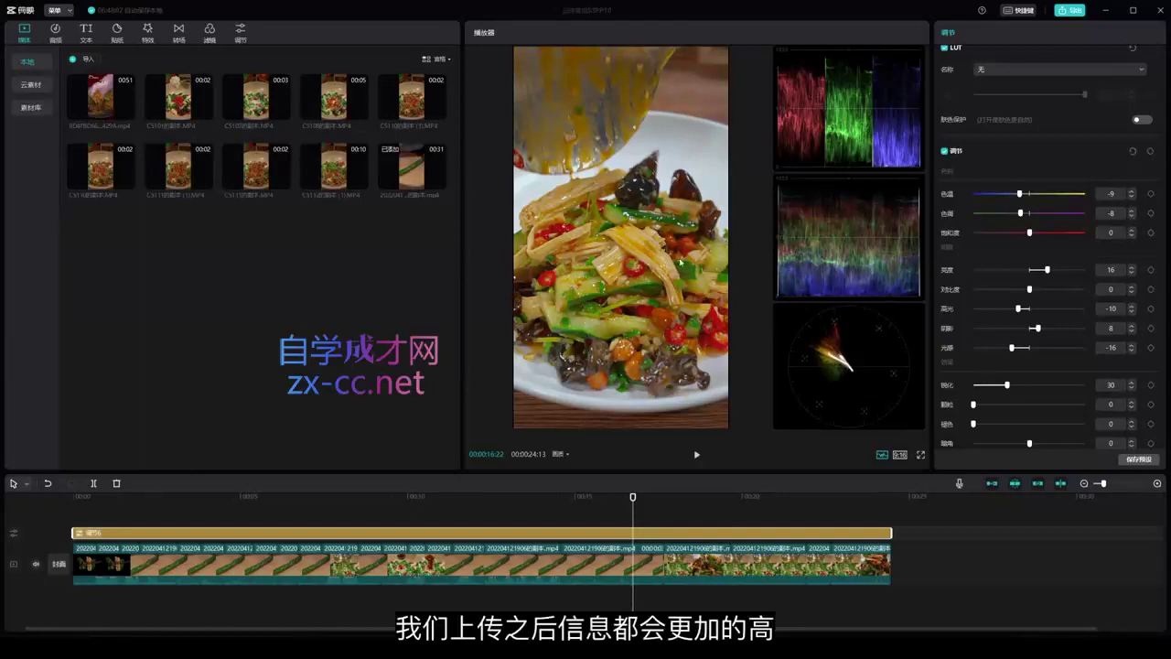
Apply the Atlantisite.cube LUT to the adjustment layer and reduce its intensity to 23
scroll(985, 160, "up", 2)
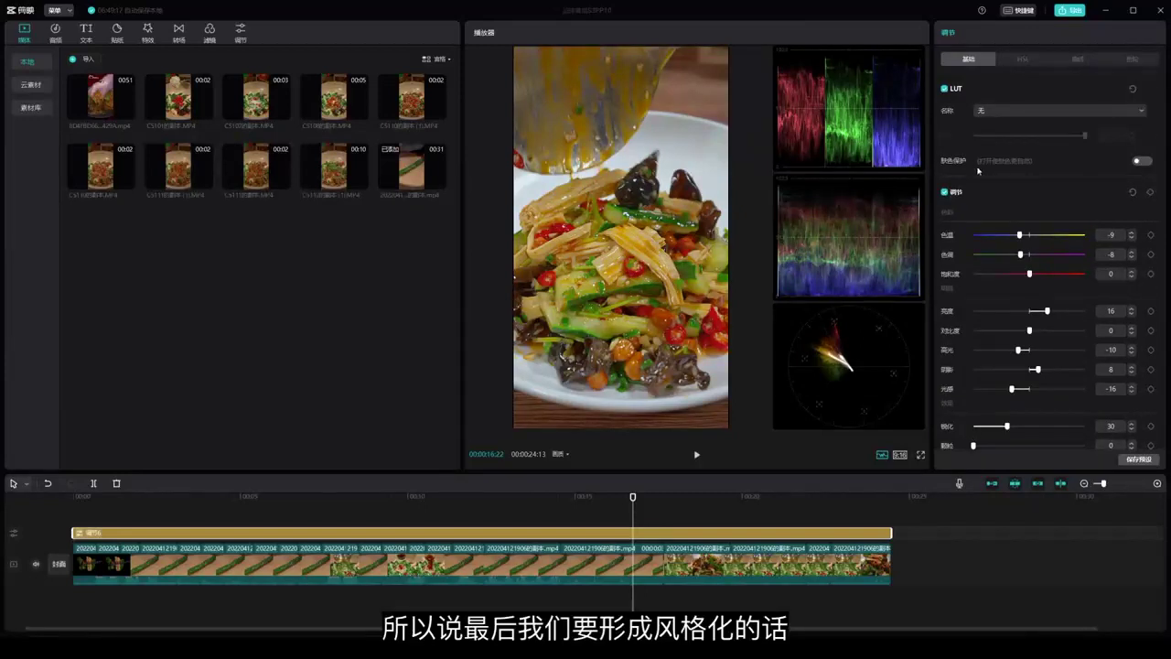
left_click(1012, 109)
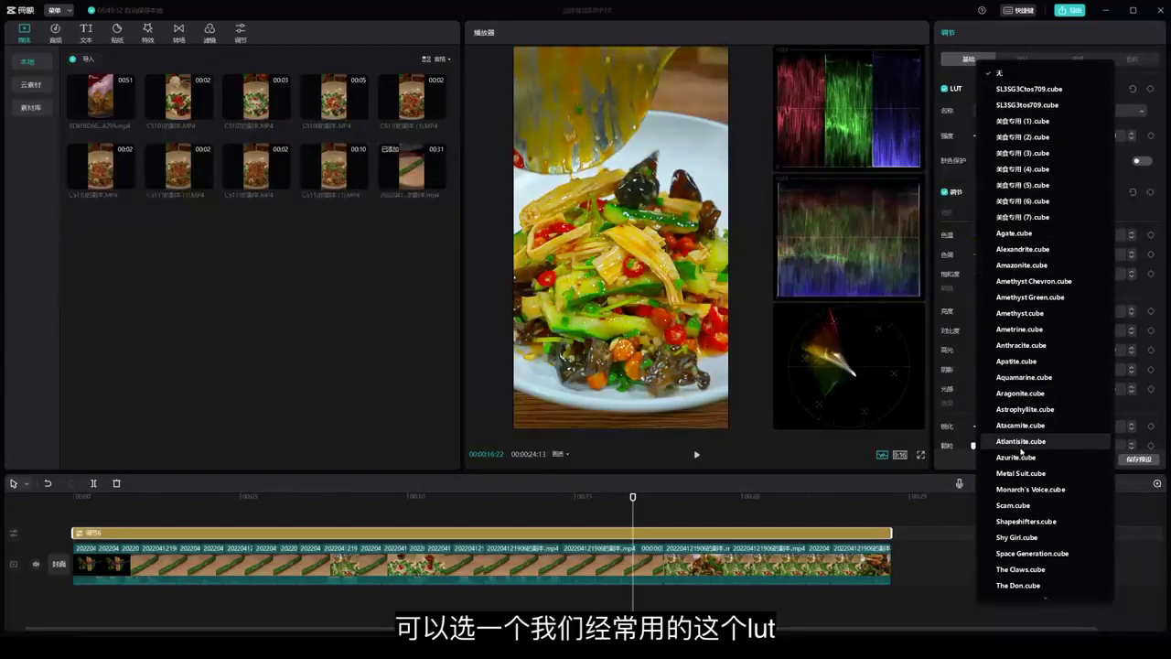
left_click(1021, 443)
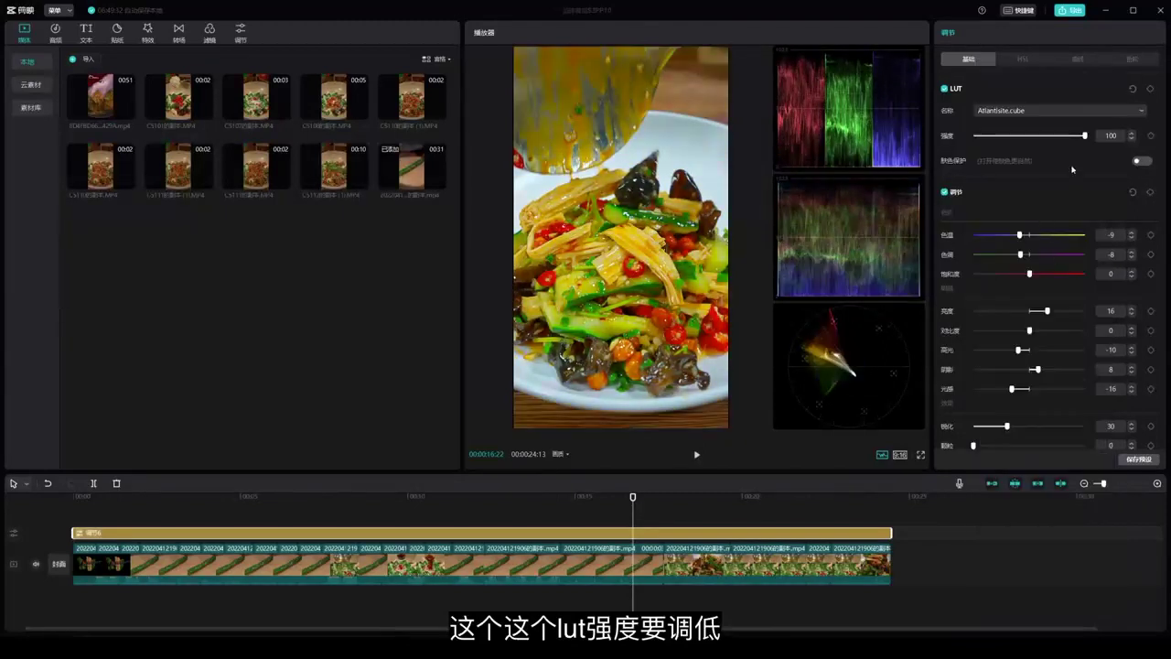
left_click_drag(1075, 139, 1003, 139)
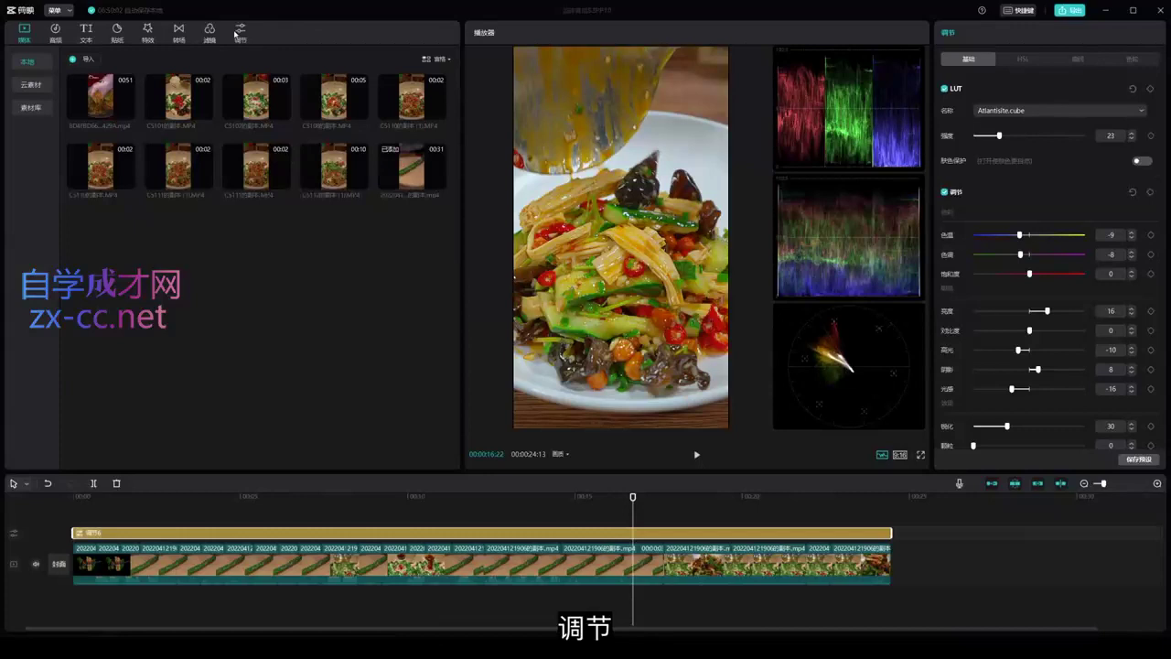
Import Annihilator.cube from the 30LUTs folder into the LUT library and check the adjustment layer's list of available LUTs
left_click(239, 34)
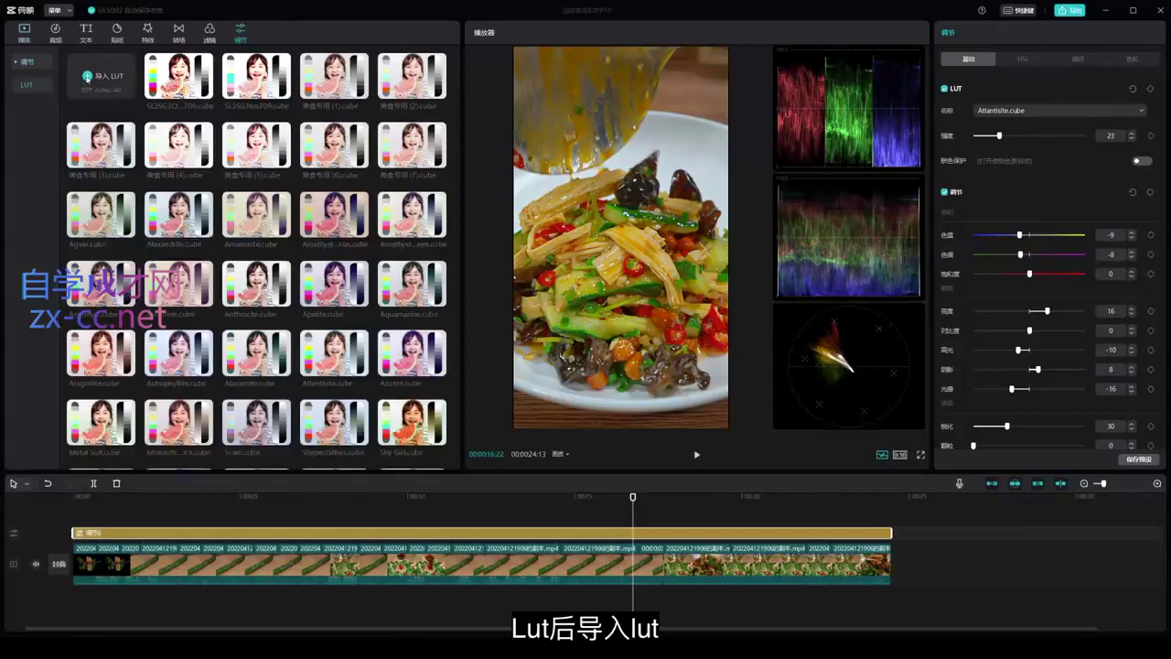
left_click(103, 75)
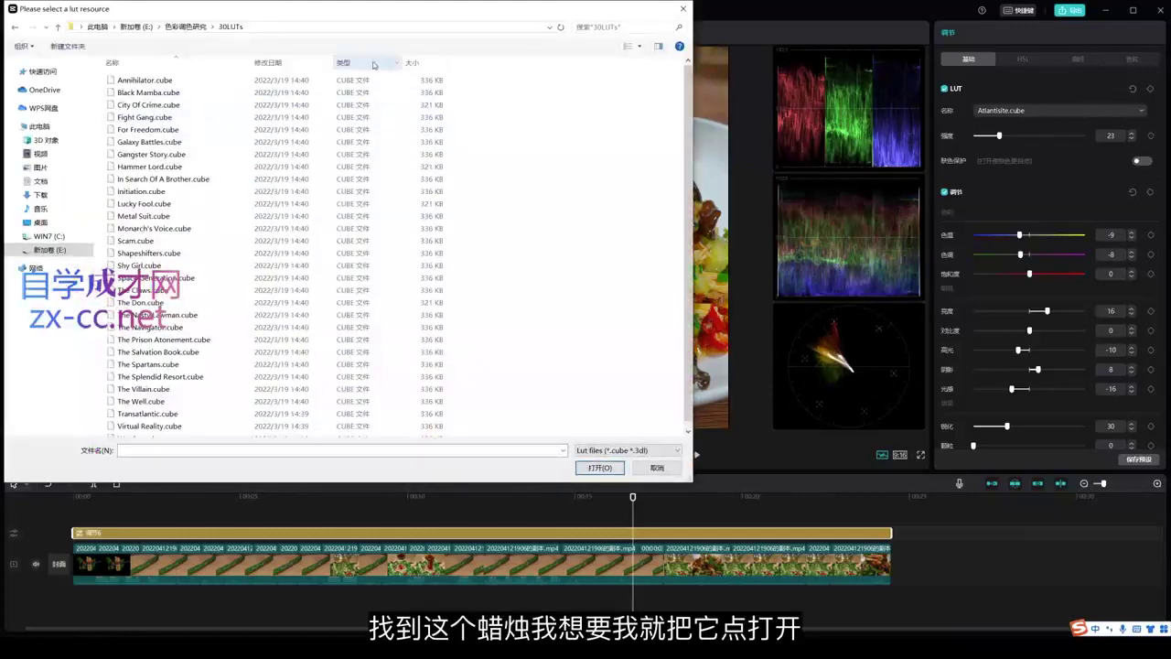
left_click(166, 84)
left_click(599, 468)
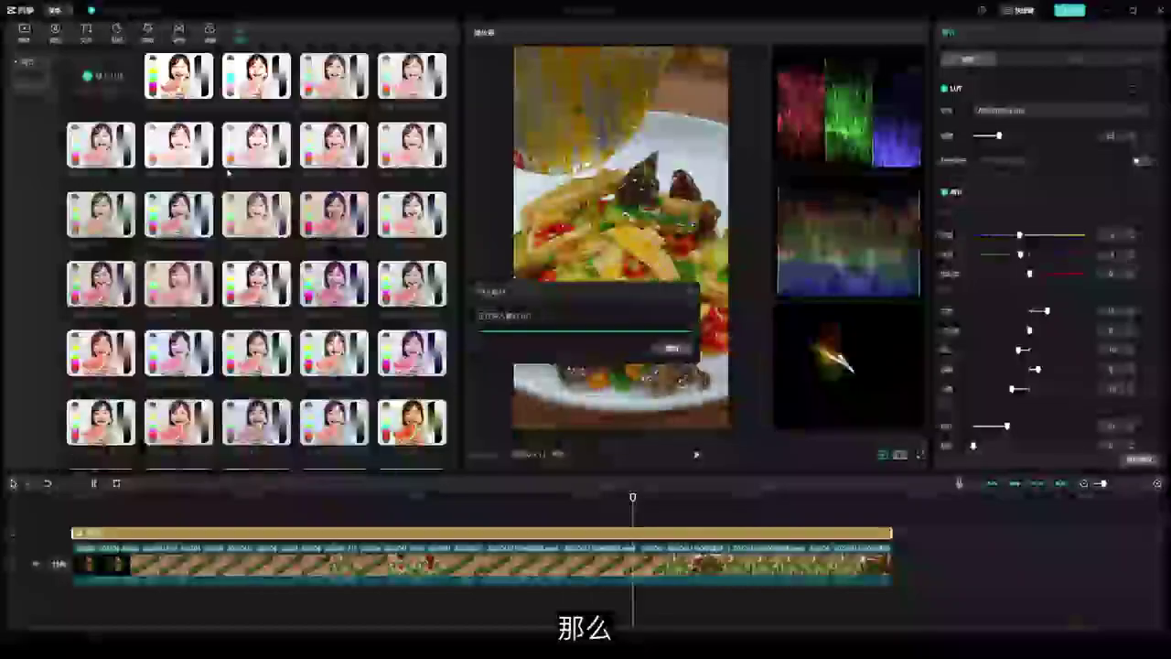
left_click(1060, 110)
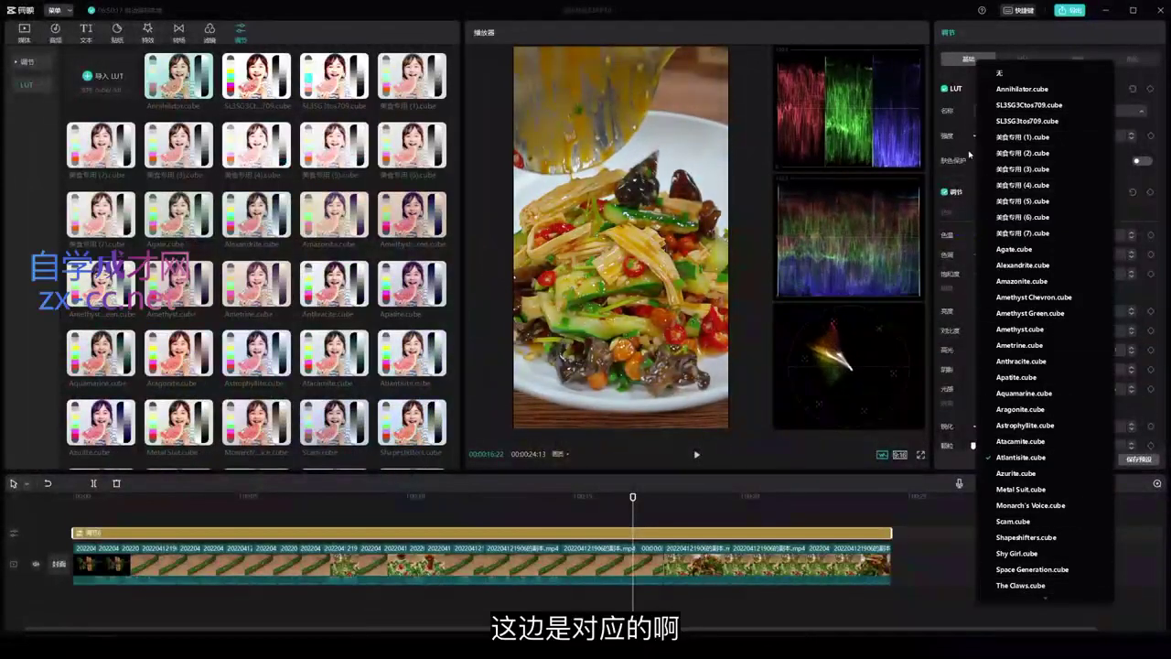
left_click(311, 157)
Compare the picture with and without the LUT, leaving the LUT switched off, and reload the filter library
left_click_drag(635, 499, 439, 503)
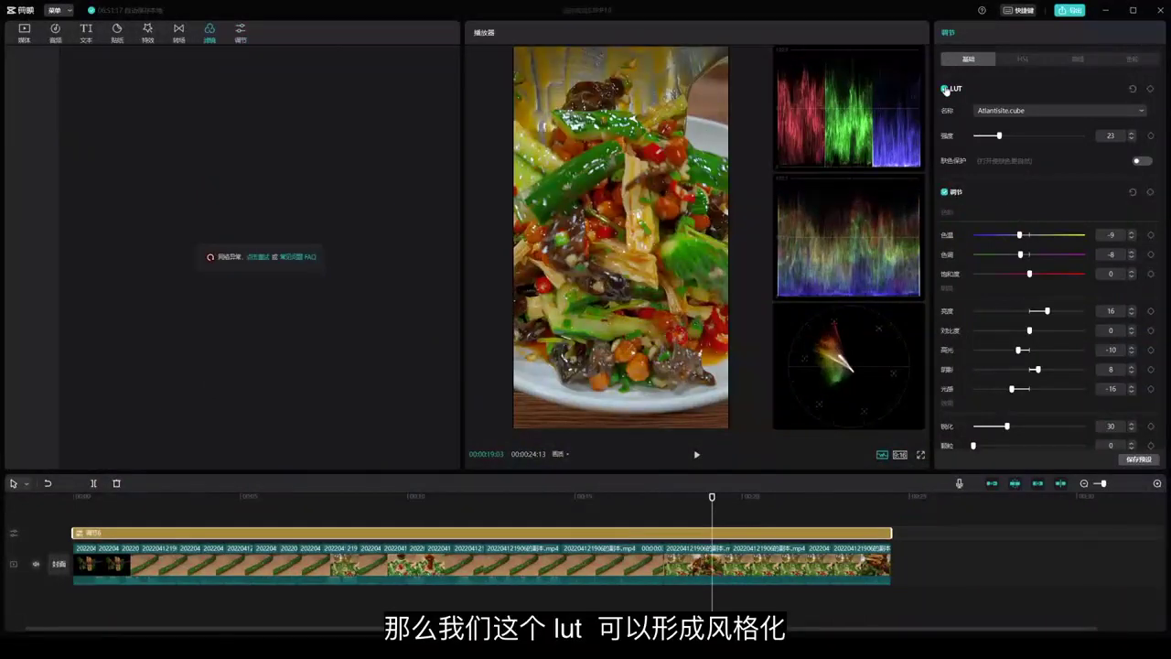
left_click(946, 89)
left_click(620, 484)
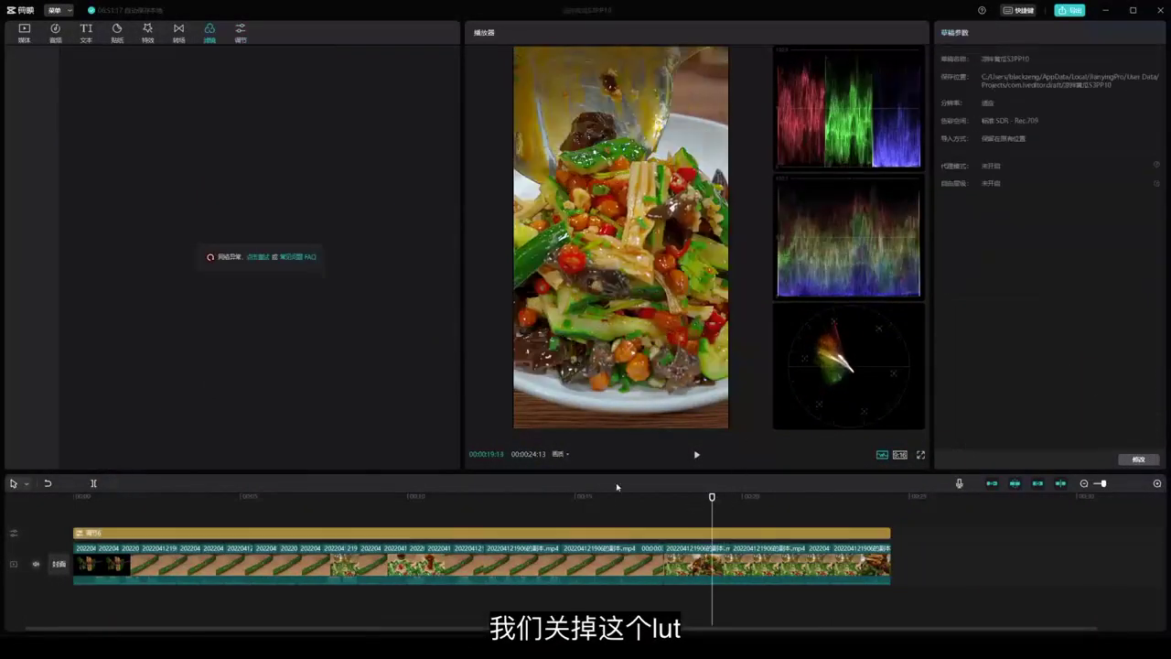
left_click(611, 497)
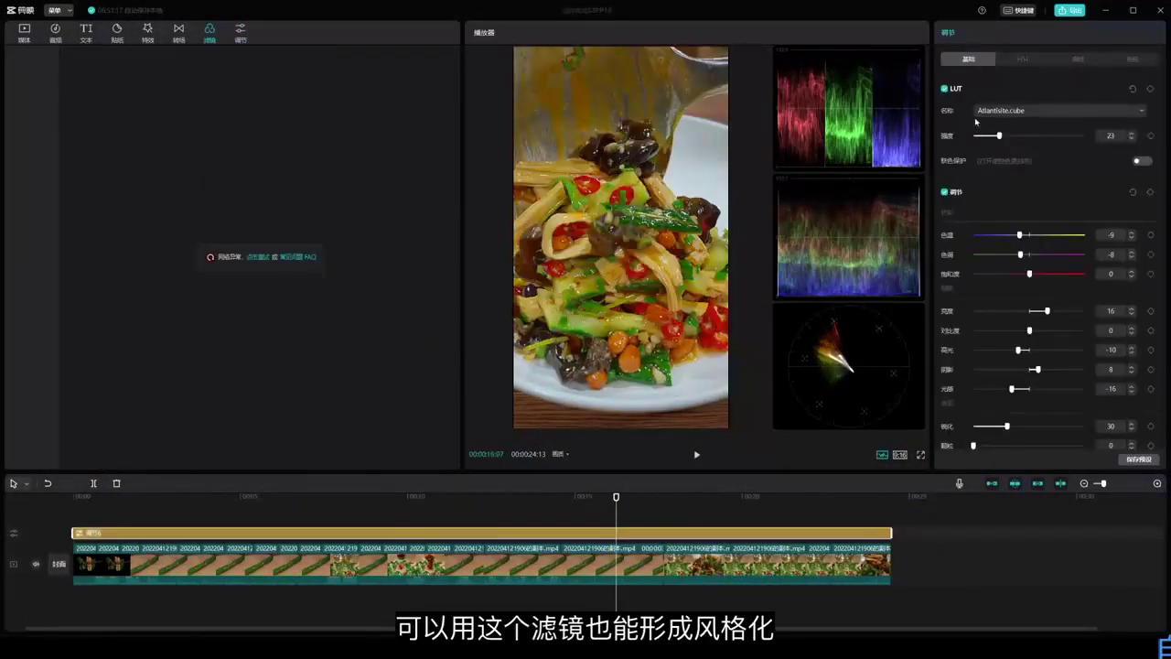
left_click(945, 89)
left_click(249, 259)
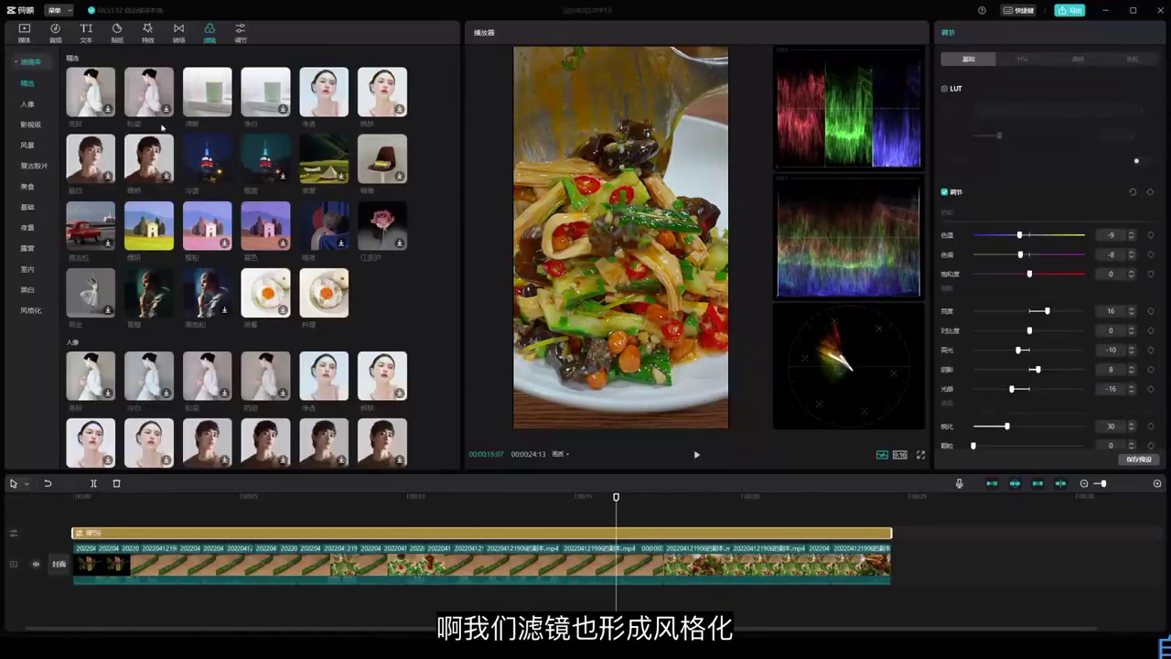
Try the portrait filter 透亮 at intensity 16 over the dish footage, and delete it from the timeline
left_click(33, 108)
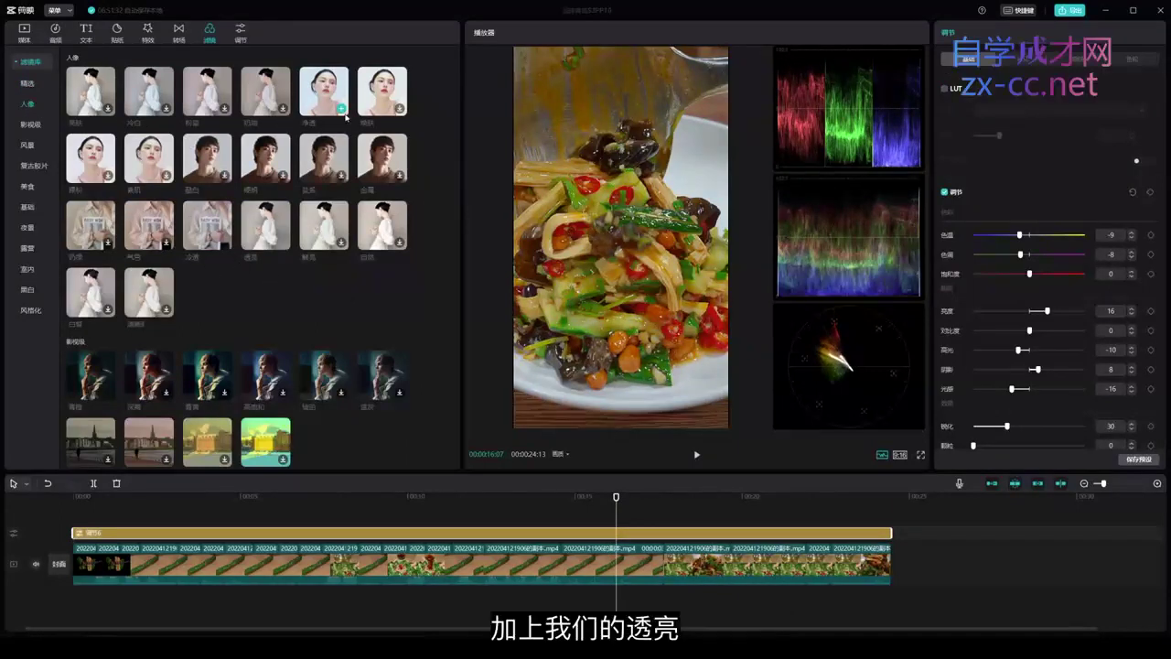
left_click(284, 243)
left_click_drag(971, 104, 990, 105)
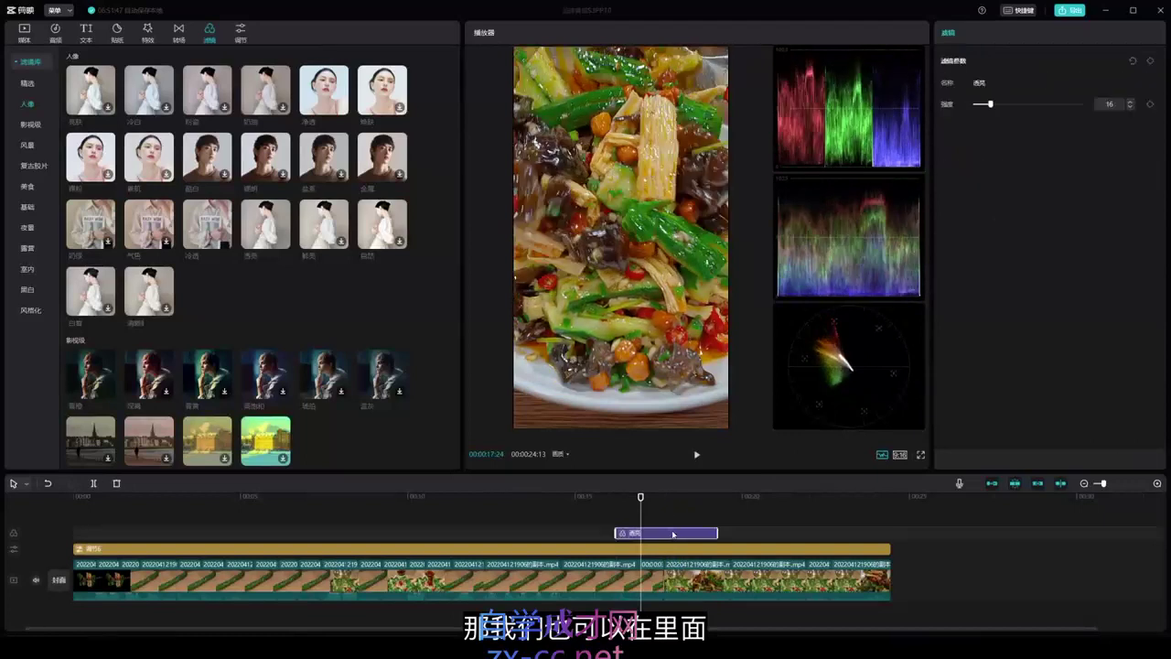
key("Delete")
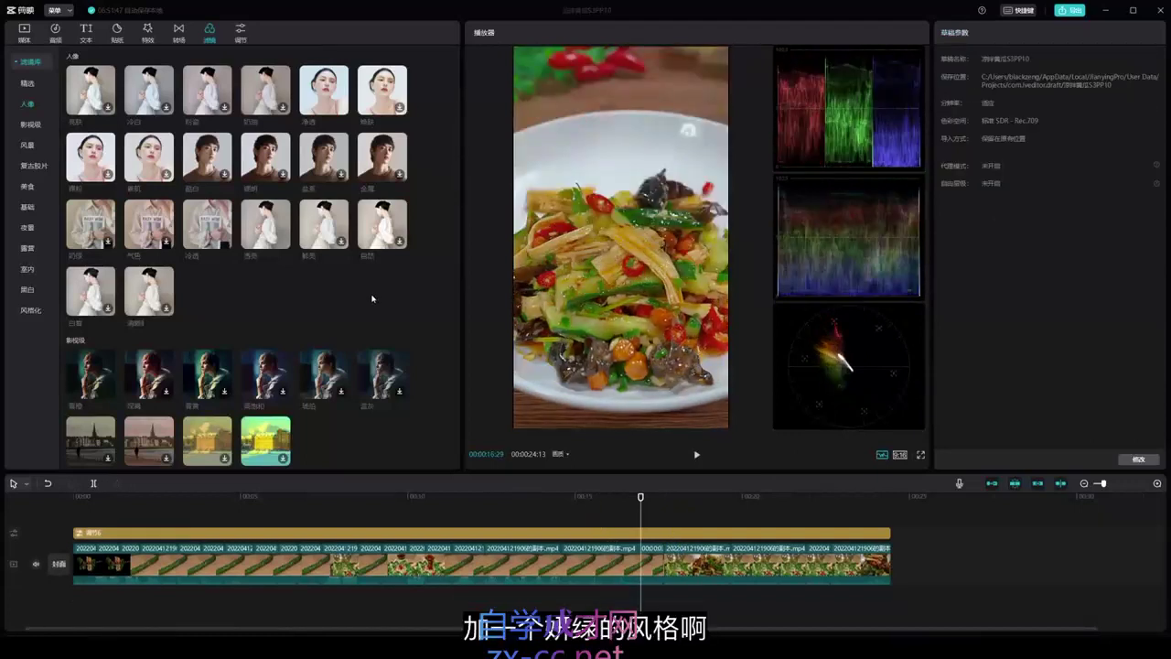
Add the landscape filter 绿妍 above the adjustment layer at the current playhead position
scroll(371, 298, "down", 5)
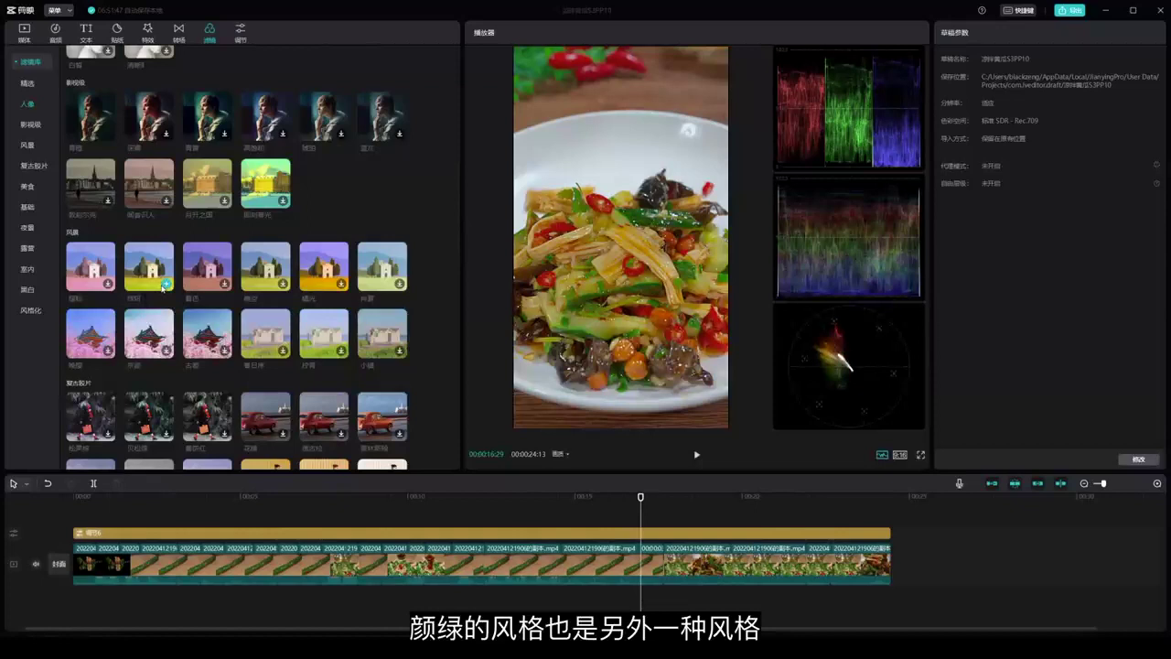
left_click(165, 287)
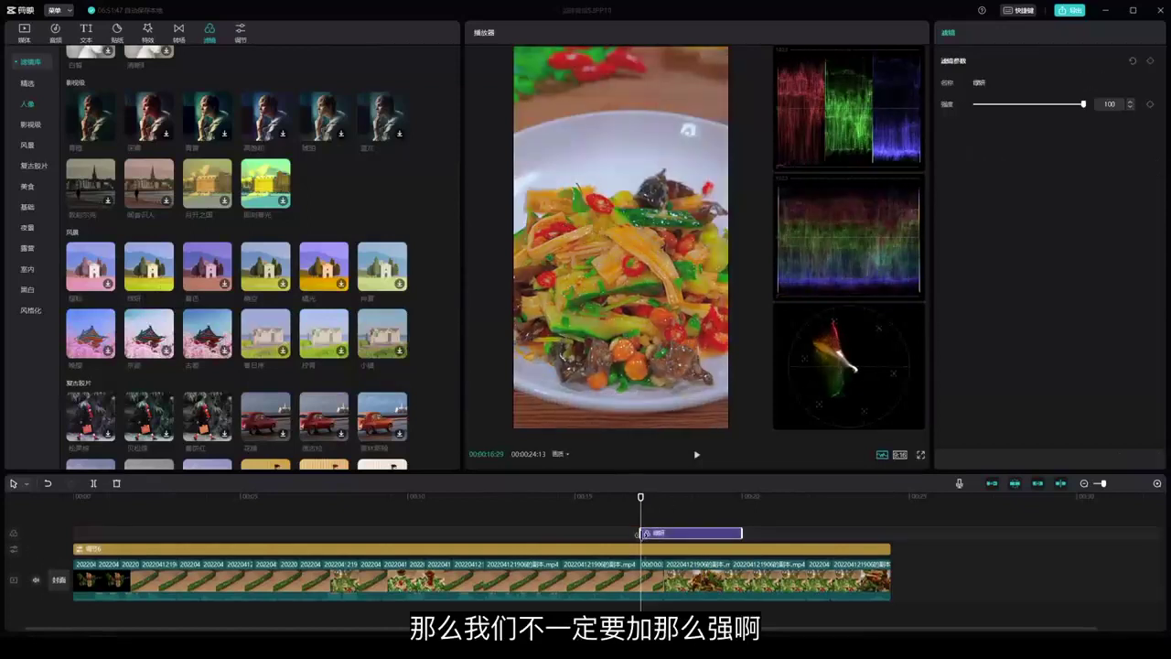
Extend the start of the 绿妍 filter earlier, try it at intensity 7, and delete it from the timeline
left_click_drag(640, 532, 560, 533)
left_click_drag(1083, 104, 979, 103)
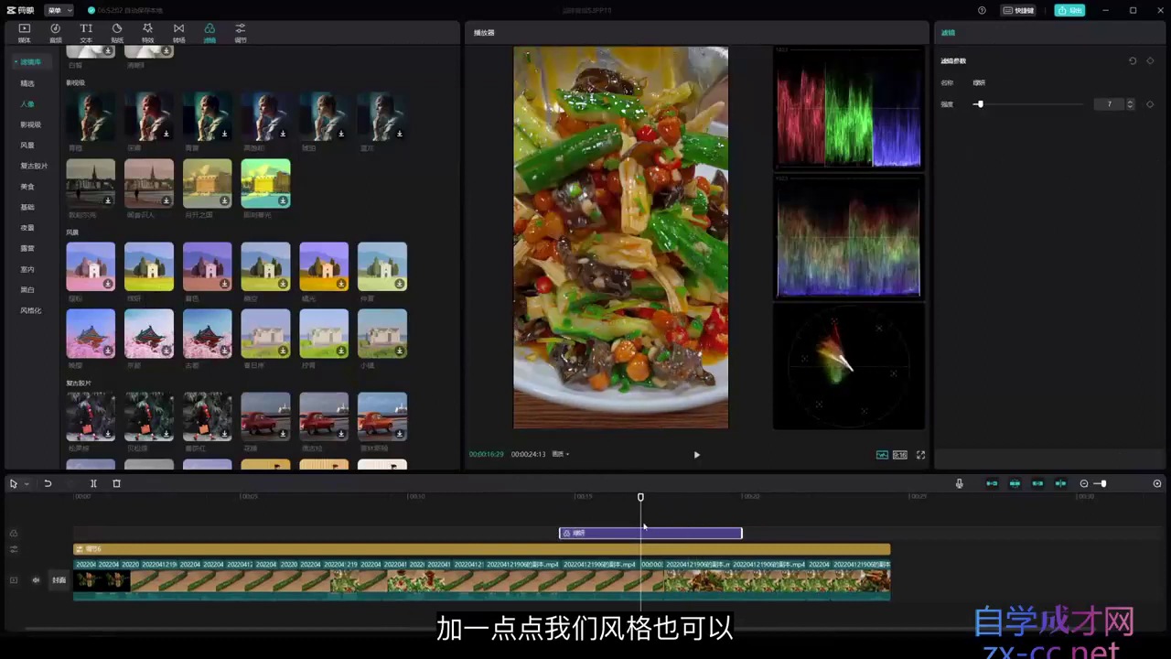
key("Delete")
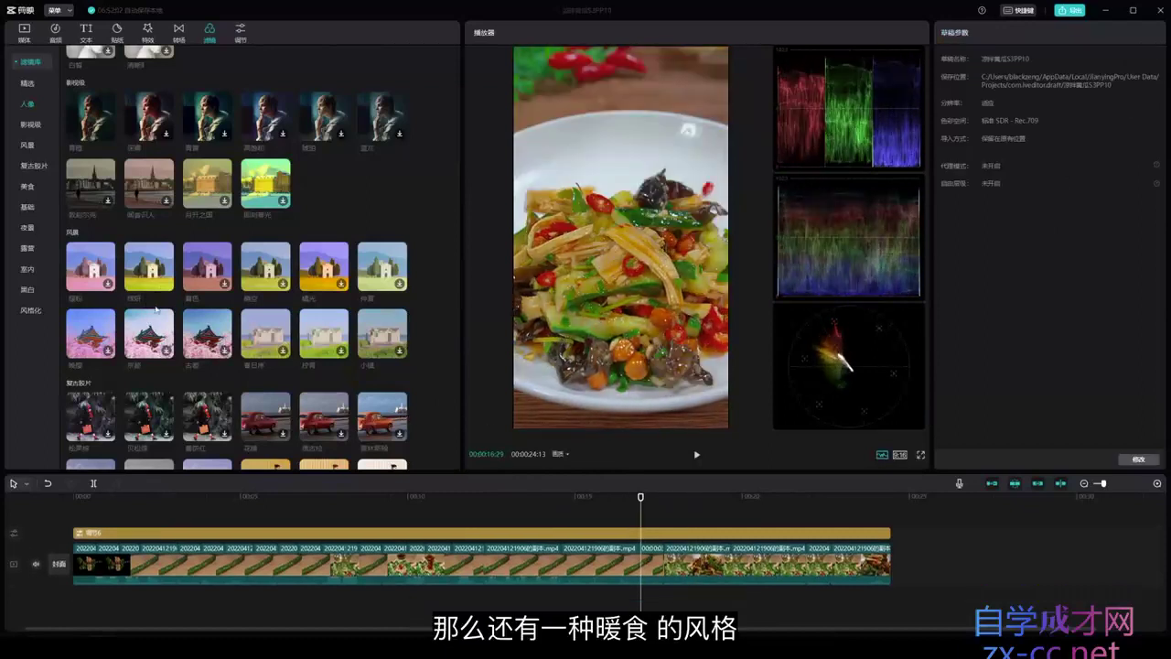
Add the food filter 暖食 above the adjustment layer and extend its start earlier over the cucumber dish footage
left_click(28, 187)
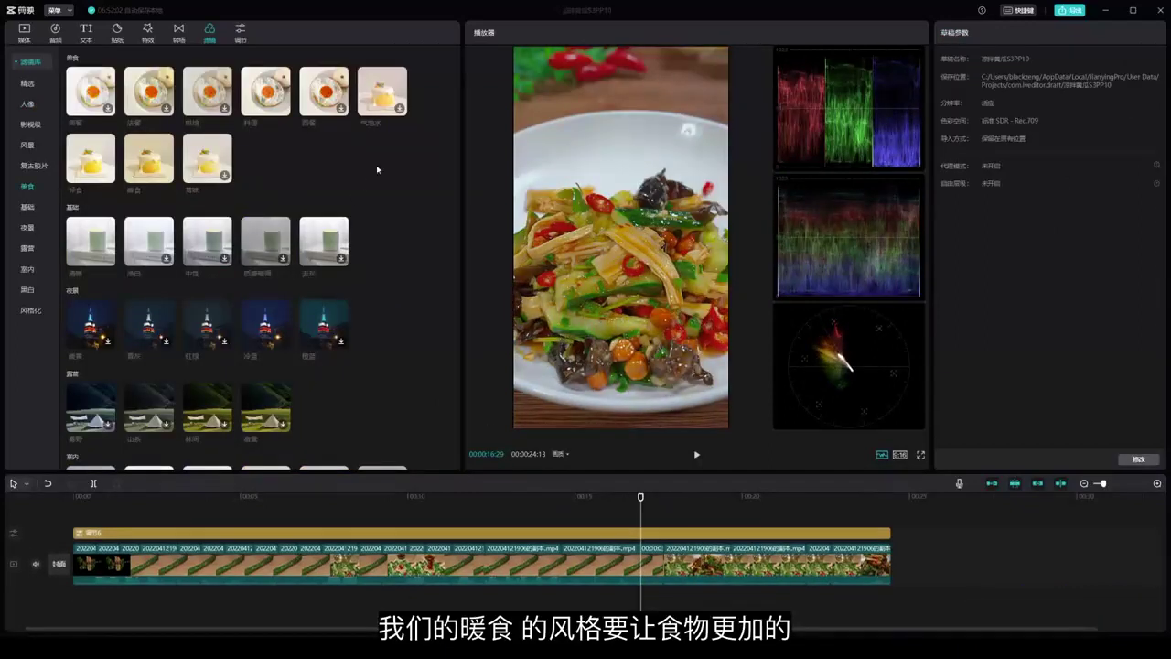
mouse_move(165, 177)
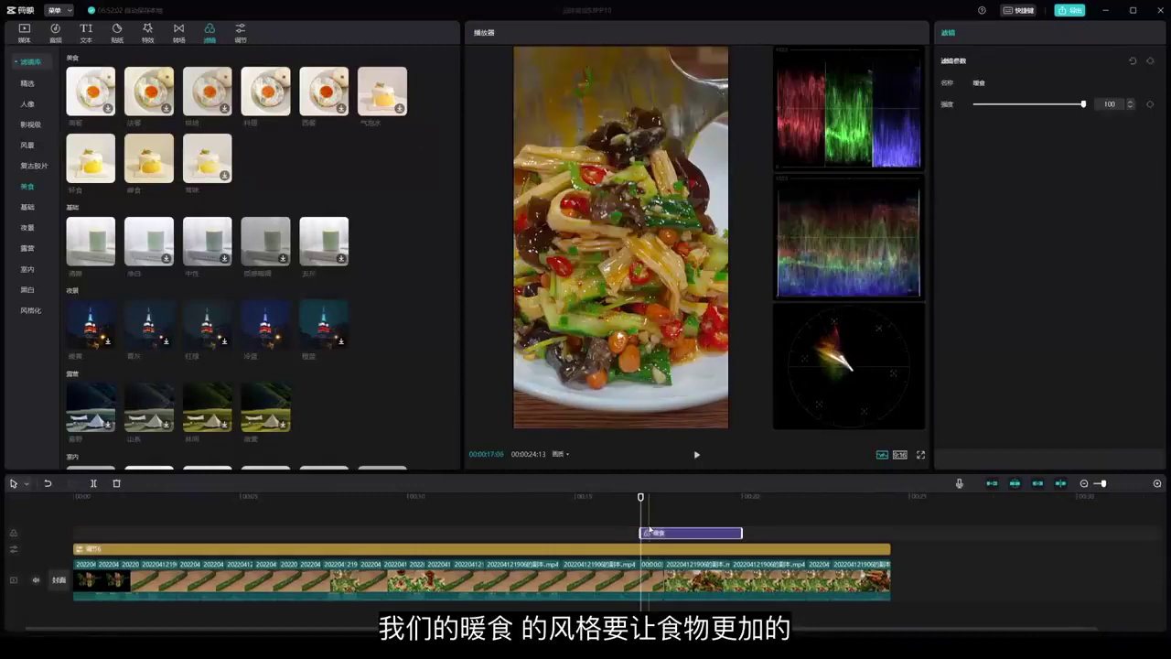
left_click_drag(640, 533, 491, 533)
left_click(596, 531)
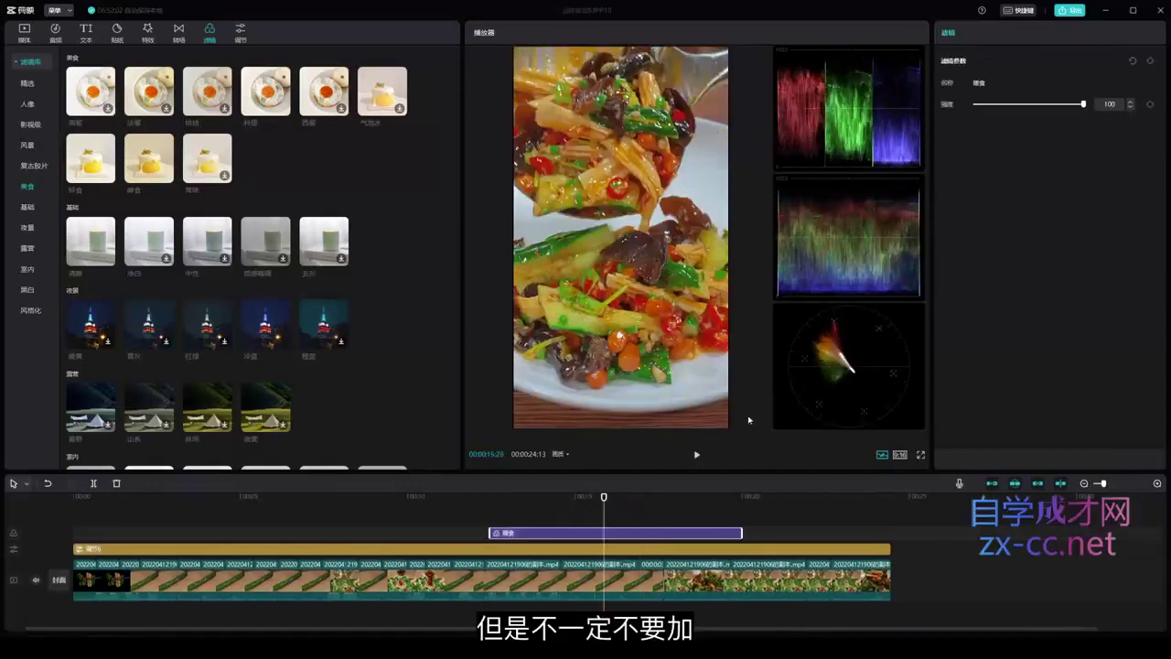
Set the 暖食 filter's intensity to 22 and check the picture on the plated dish shot
mouse_move(997, 105)
left_mouse_down()
mouse_move(973, 105)
mouse_move(997, 104)
left_mouse_up()
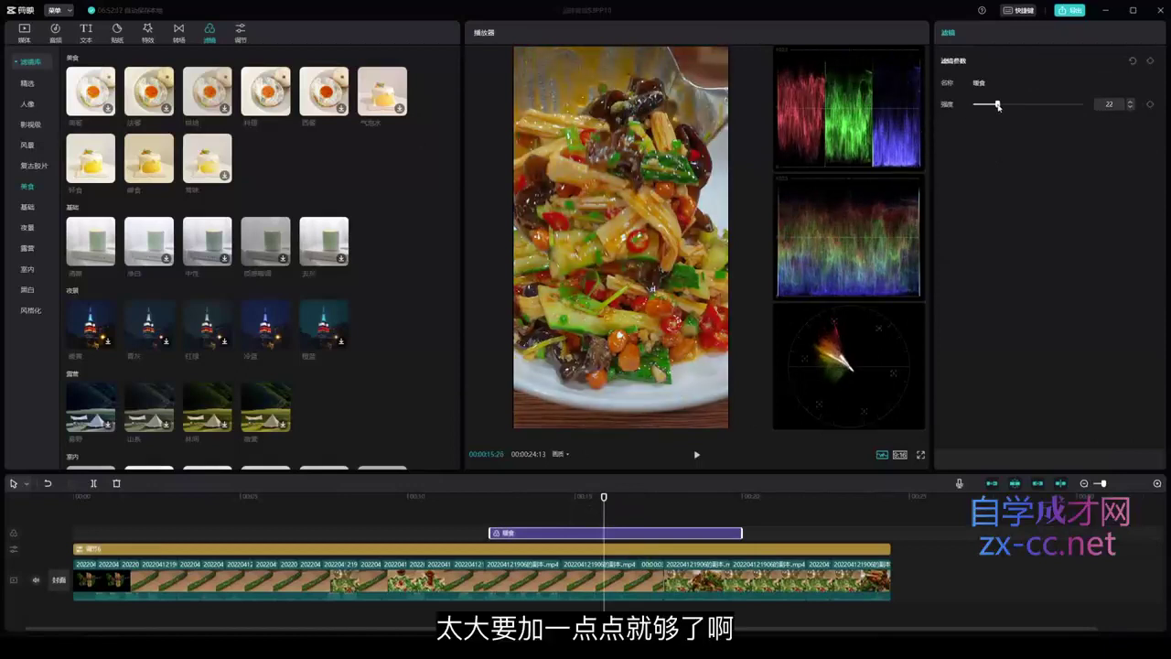
left_click_drag(572, 515, 648, 531)
left_click(649, 533)
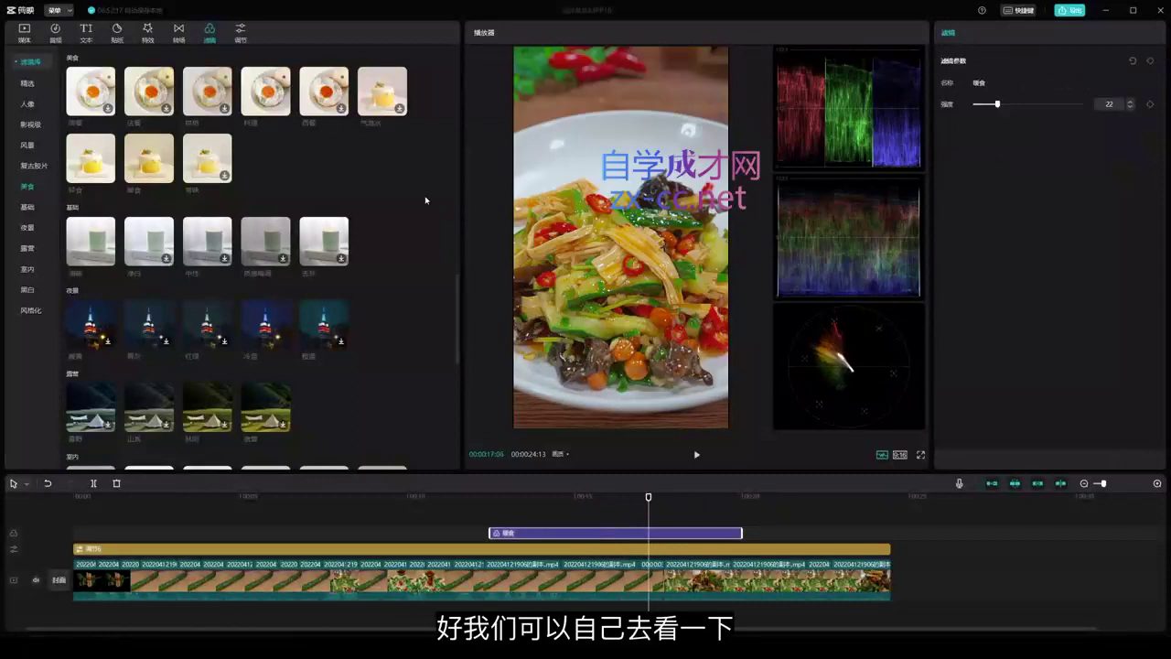
Browse the filter library's categories from the food filters through the black-and-white ones and back to the featured filters
scroll(426, 200, "down", 3)
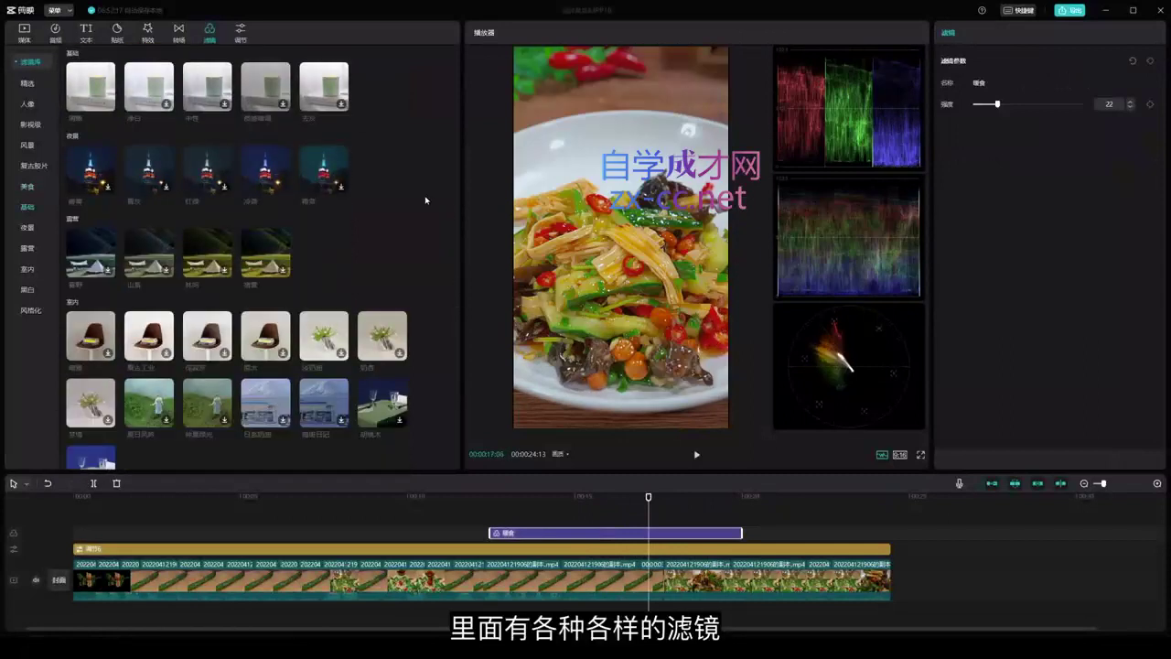
scroll(412, 193, "down", 4)
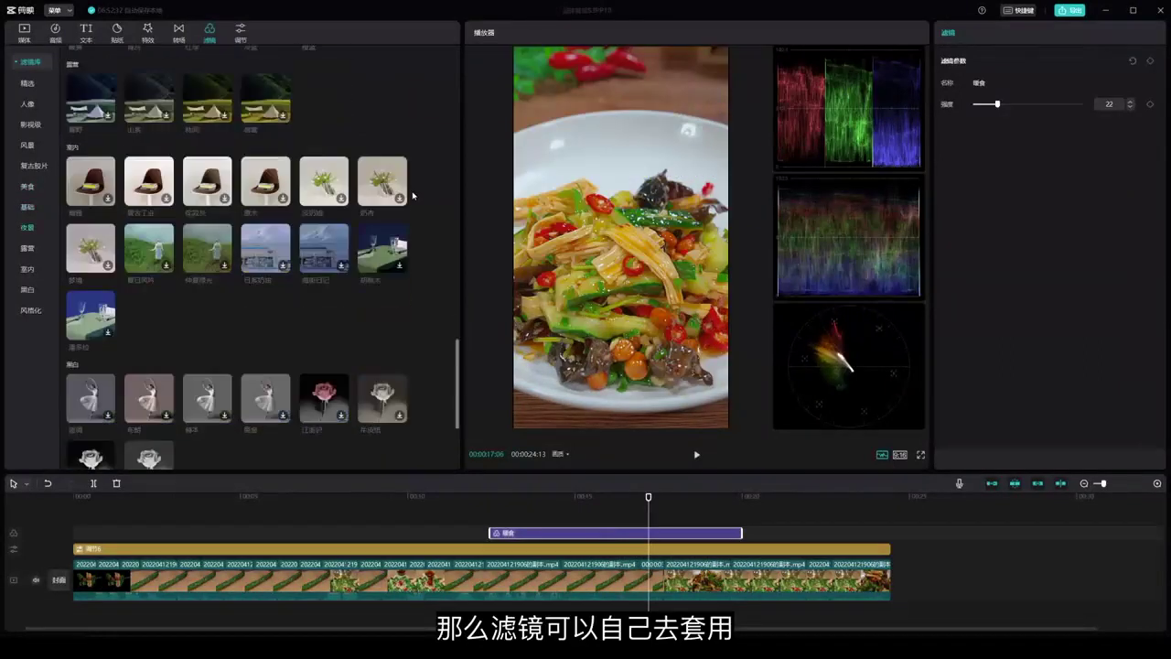
scroll(412, 194, "up", 9)
scroll(412, 195, "up", 10)
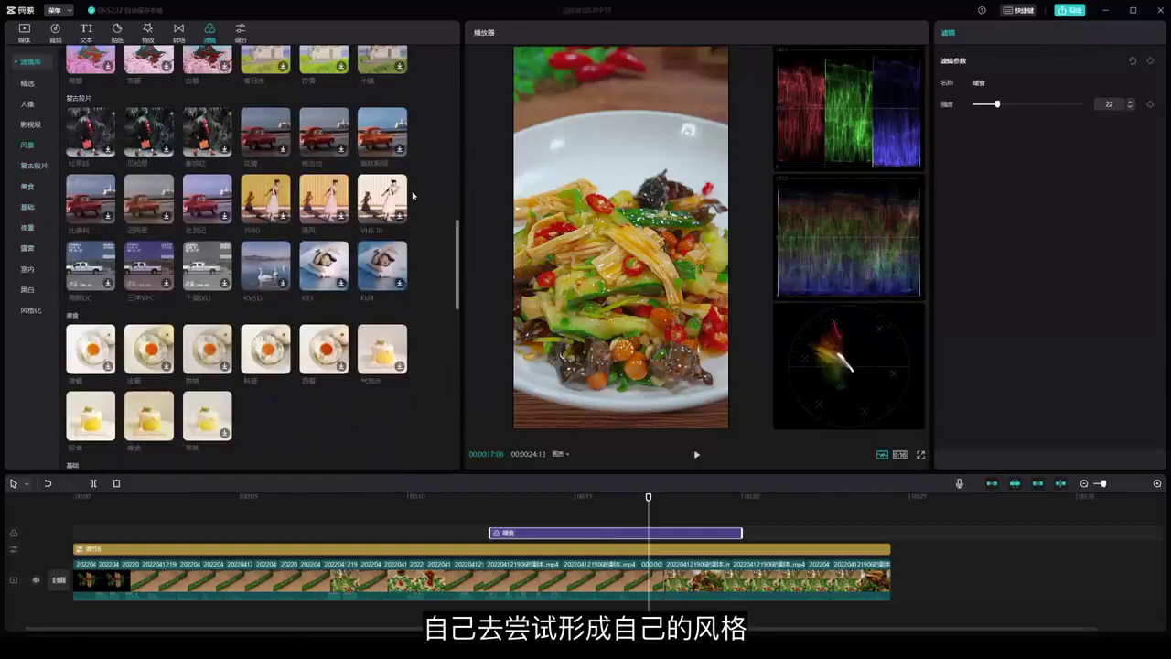
scroll(412, 195, "up", 5)
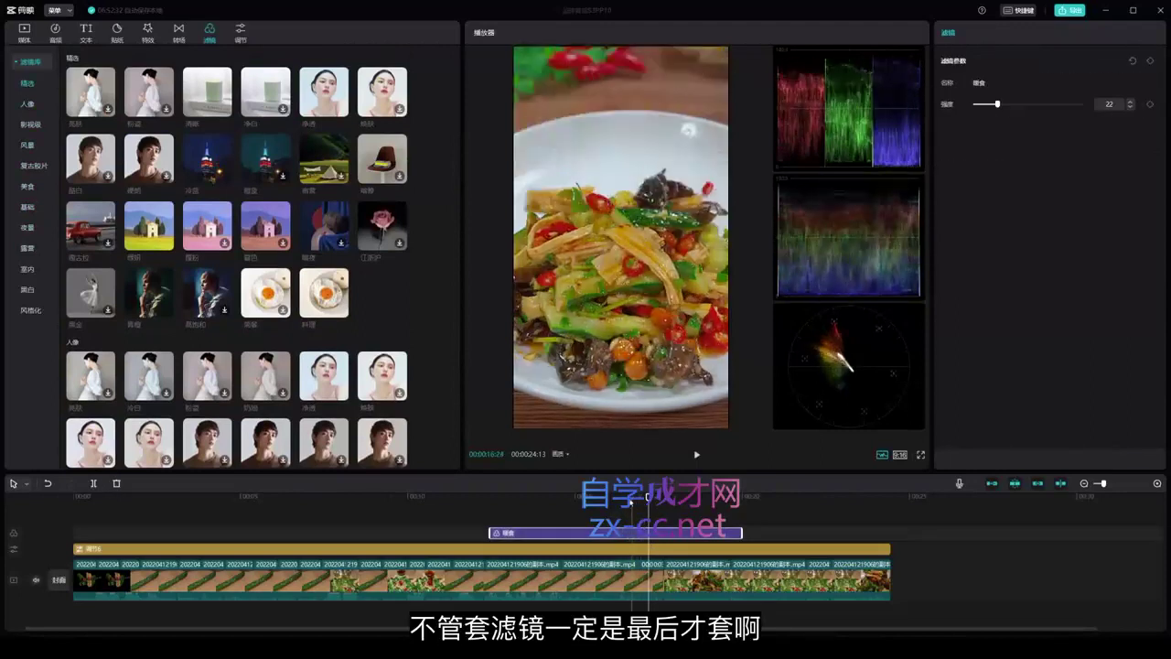
Switch on the adjustment layer's LUT and look over its list of available LUTs
left_click(631, 549)
left_click(954, 91)
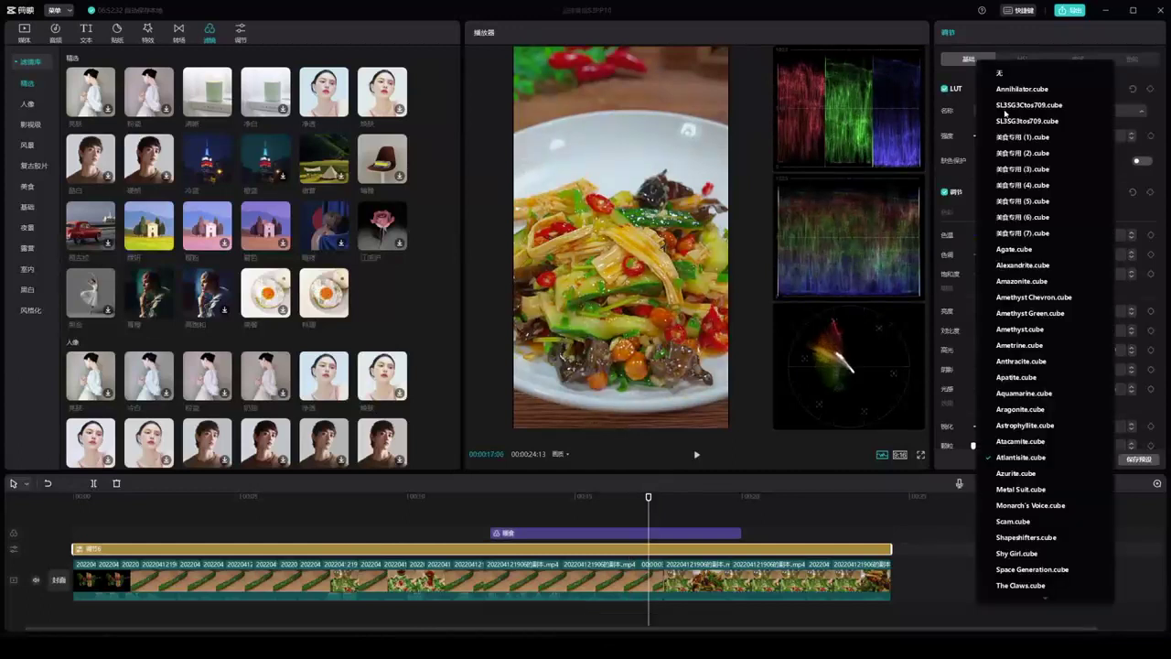
left_click(963, 89)
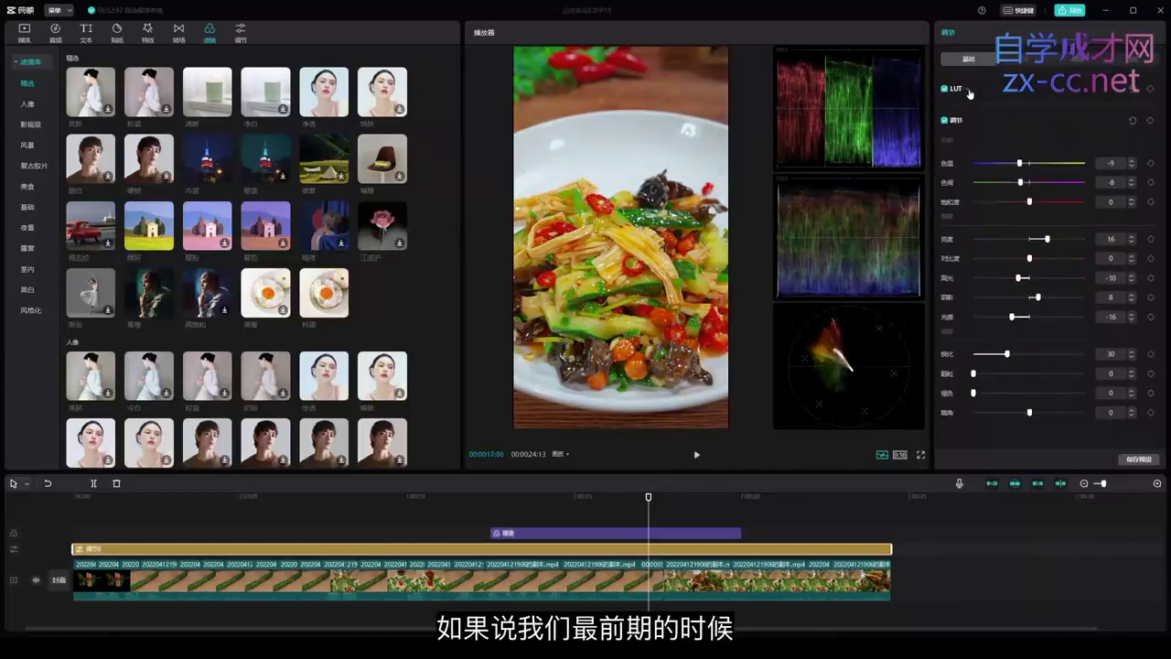
Delete the 暖食 filter from the timeline and display the adjustment layer's basic settings again
left_click(623, 530)
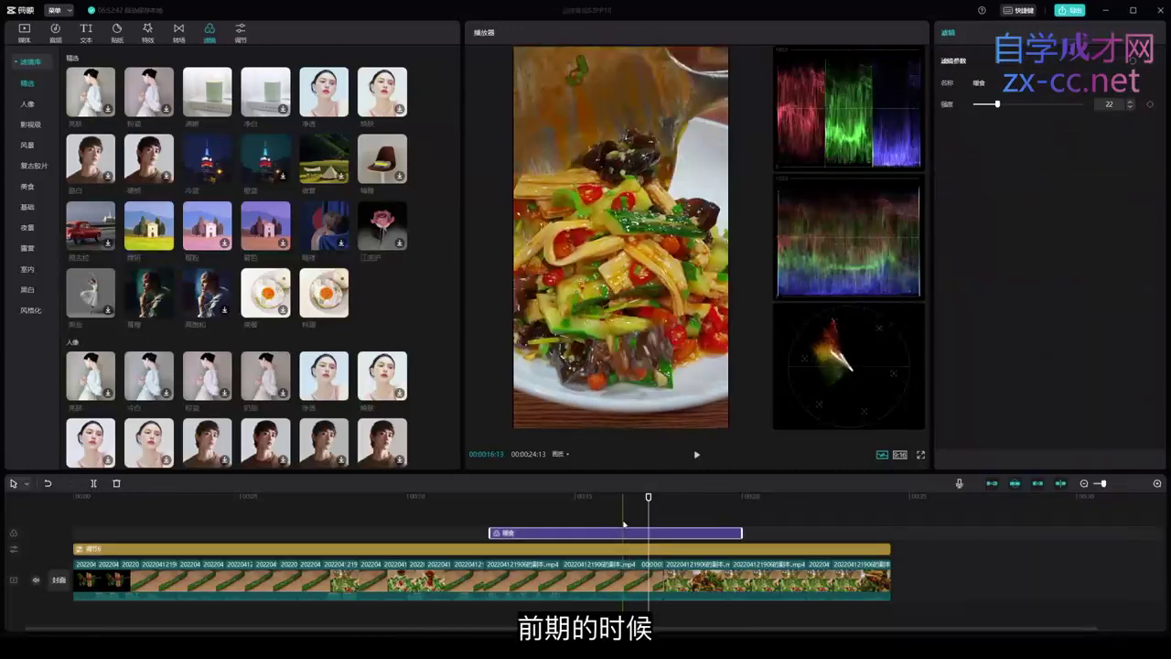
key("Delete")
left_click(623, 549)
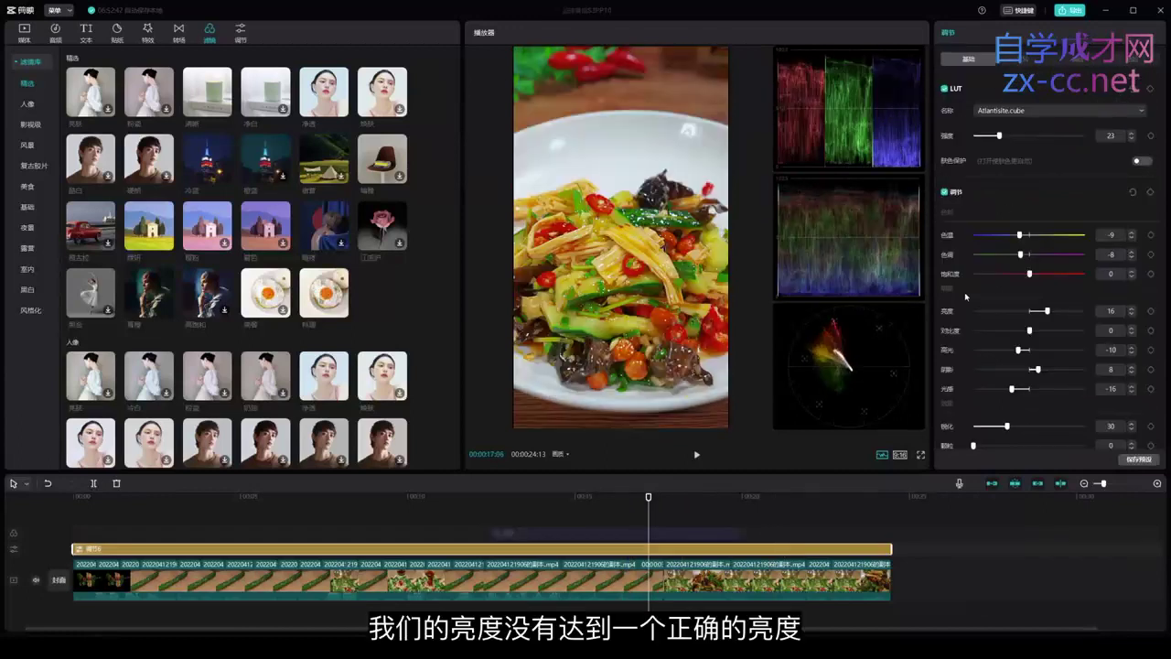